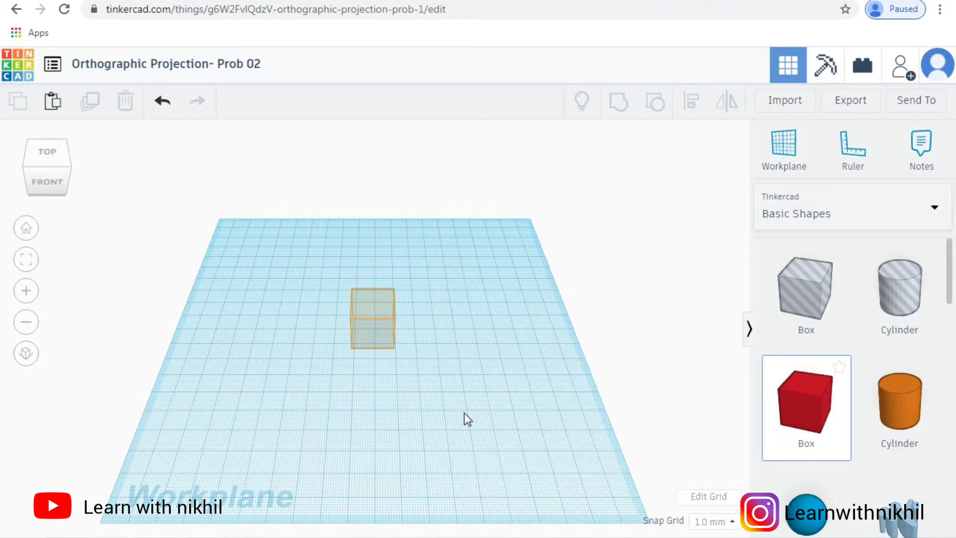
Step: Bring up the isometric reference sketch in Windows Photo Viewer and move it clear of the red box
mouse_move(179, 535)
click(97, 456)
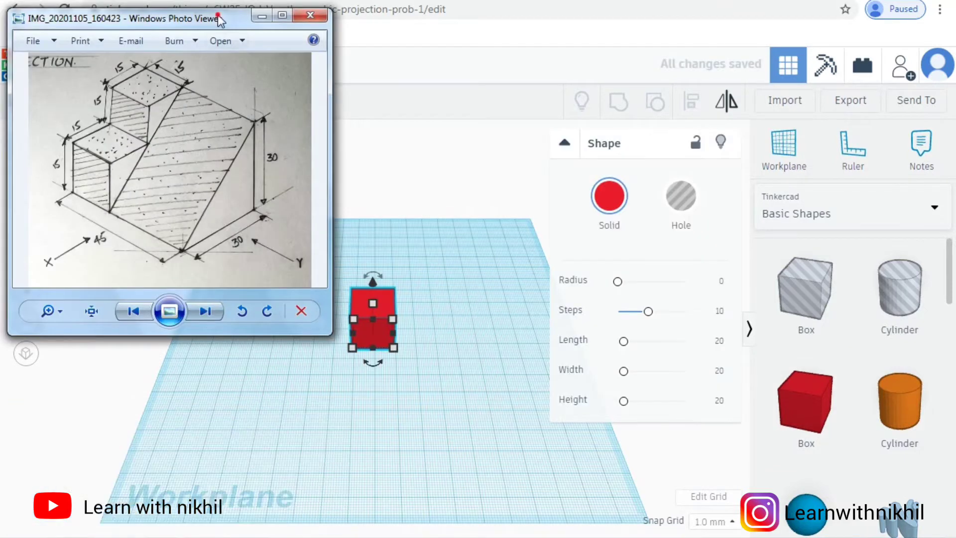
drag(219, 20, 790, 54)
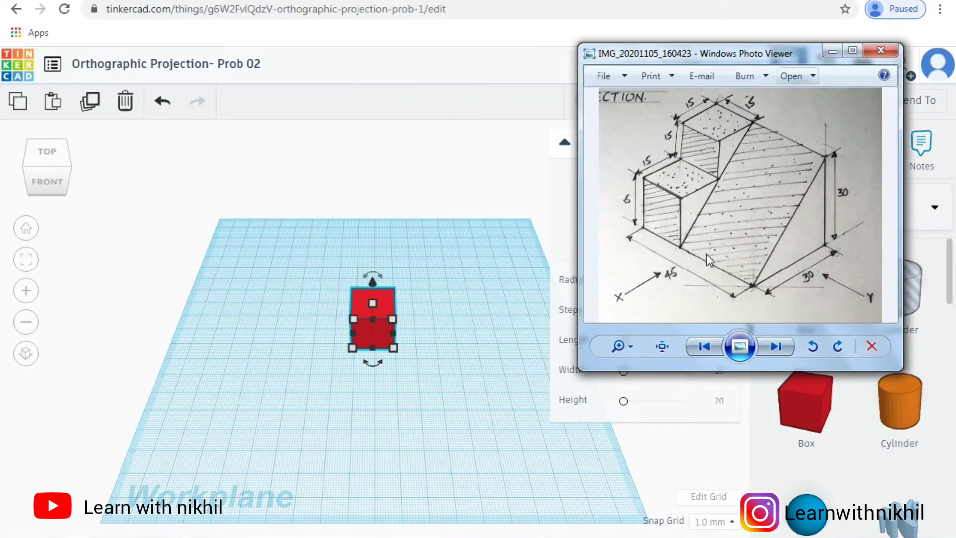
Step: Resize the red box on the workplane to 45 mm long, 30 mm wide and 30 mm high
click(396, 346)
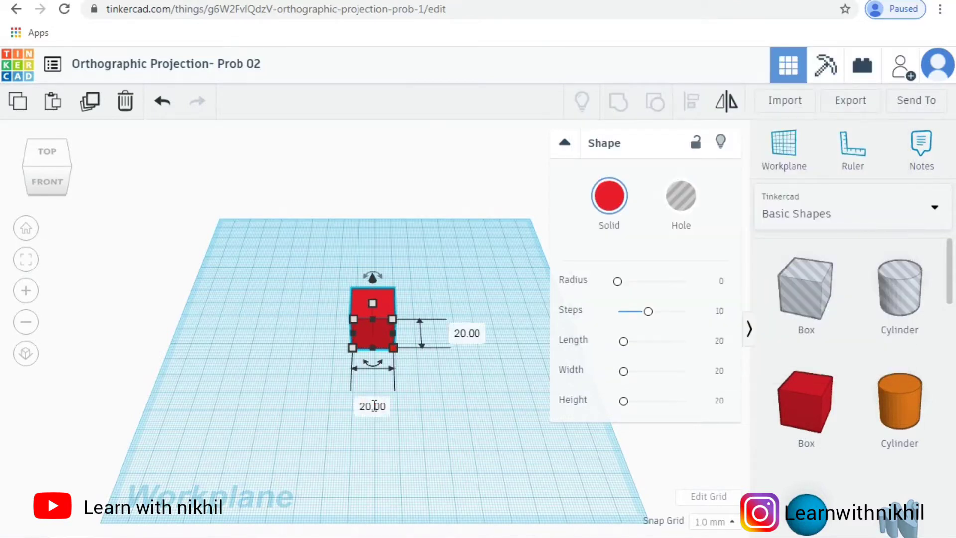
click(374, 406)
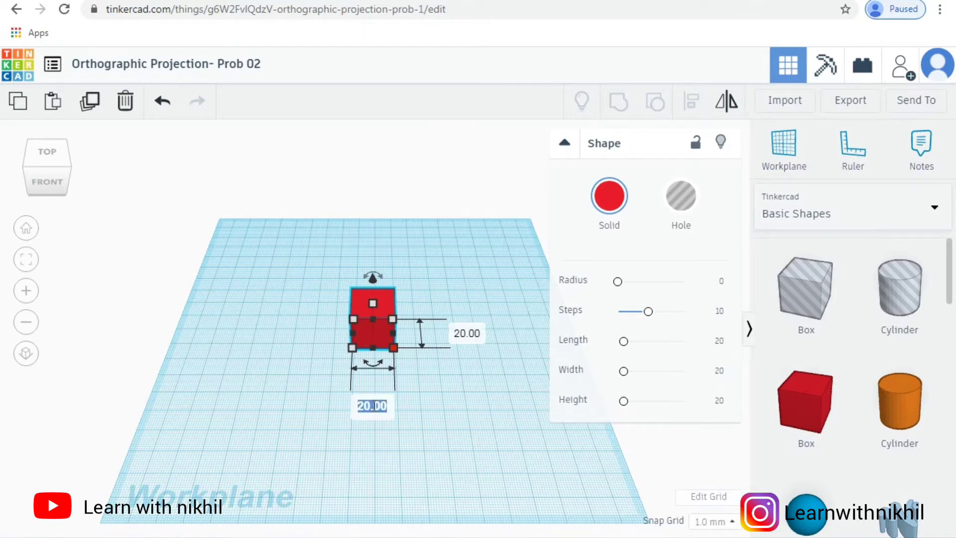
text(45)
key(Tab)
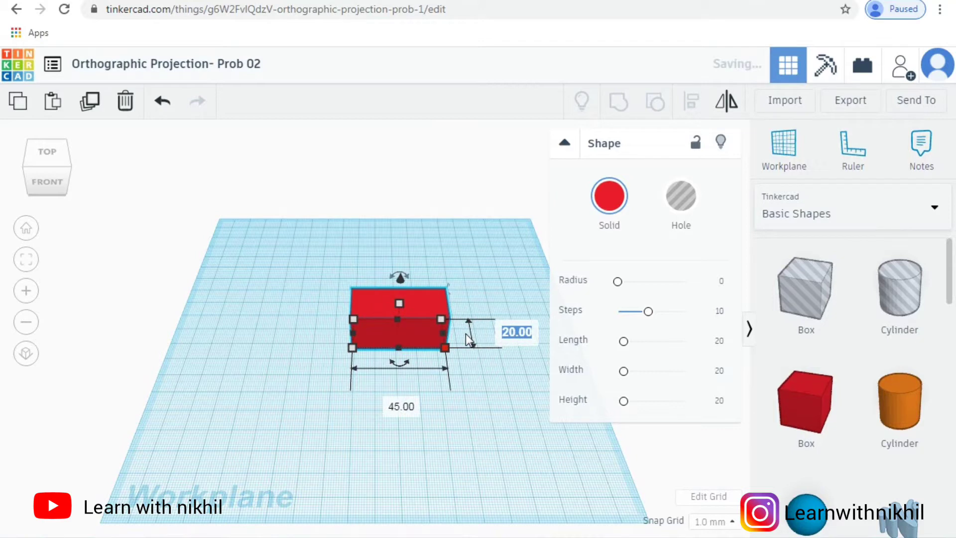
text(30)
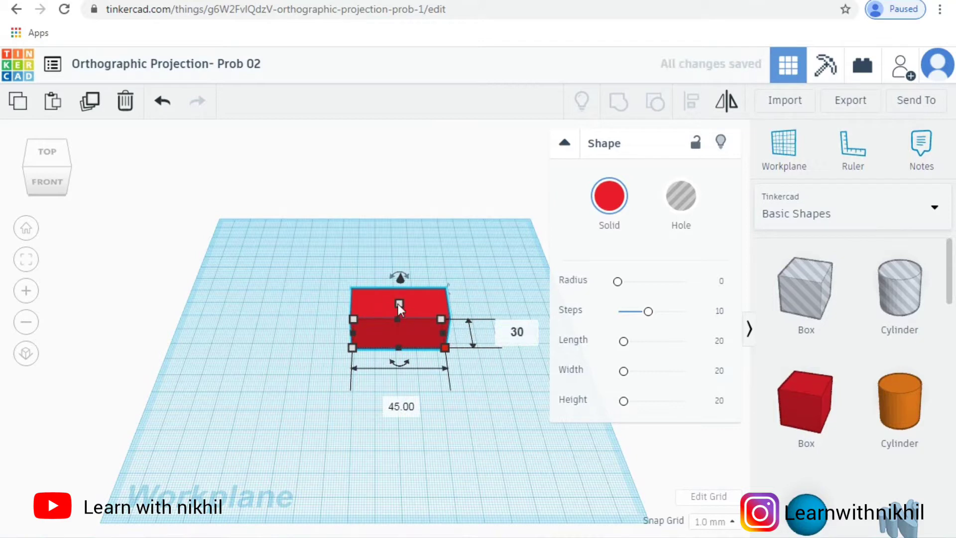
key(Return)
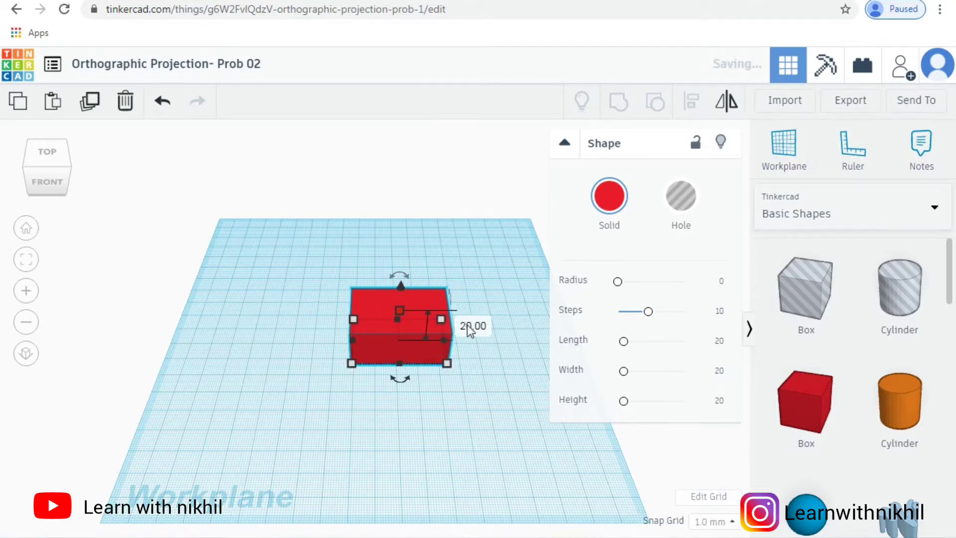
click(468, 325)
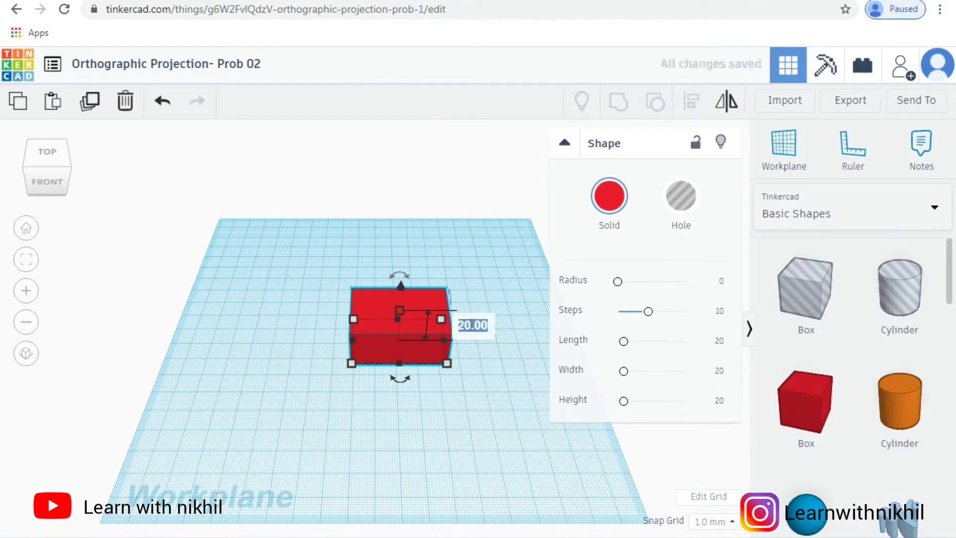
text(30)
key(Return)
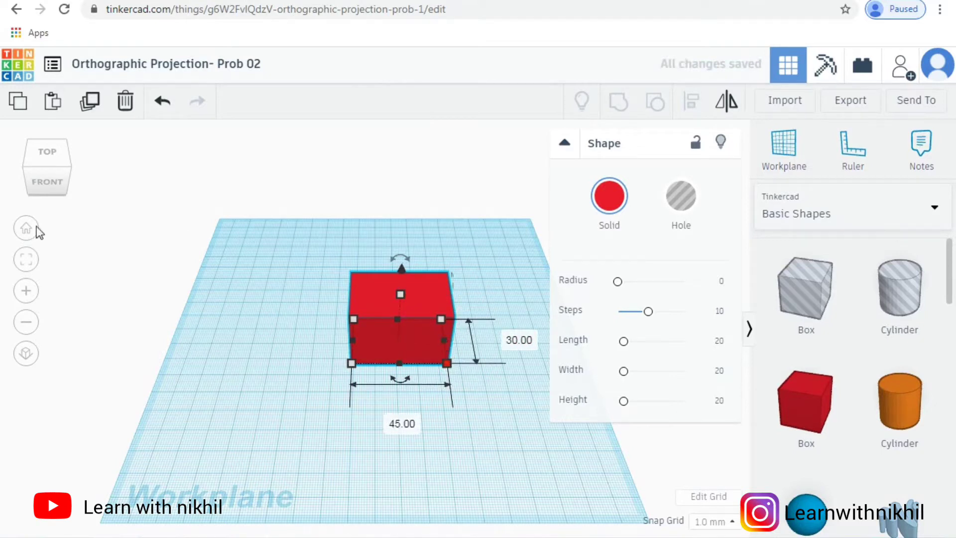
Step: Compare the resized box, seen from its front right corner, with the isometric reference sketch
click(24, 260)
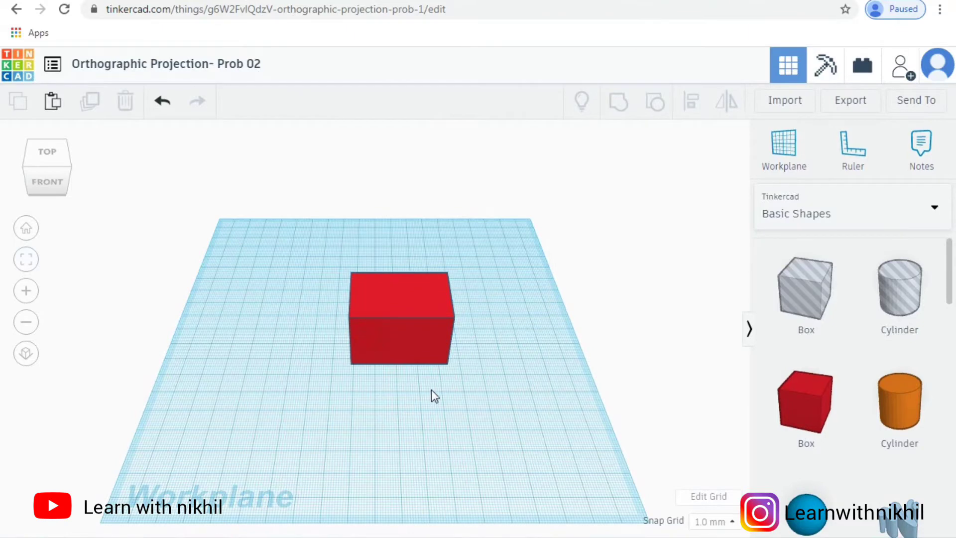
scroll(431, 390, up, 4)
scroll(387, 468, up, 3)
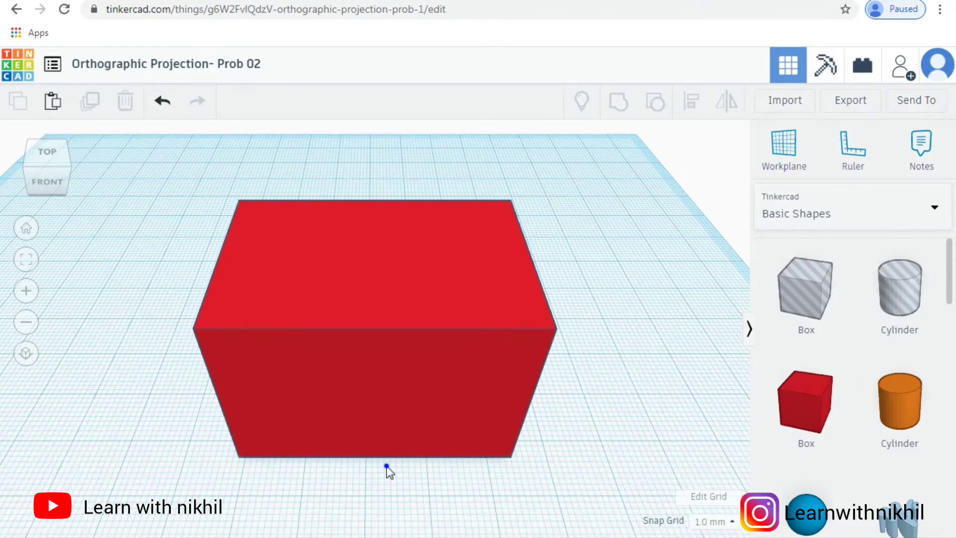
right_drag(426, 447, 197, 431)
mouse_move(178, 537)
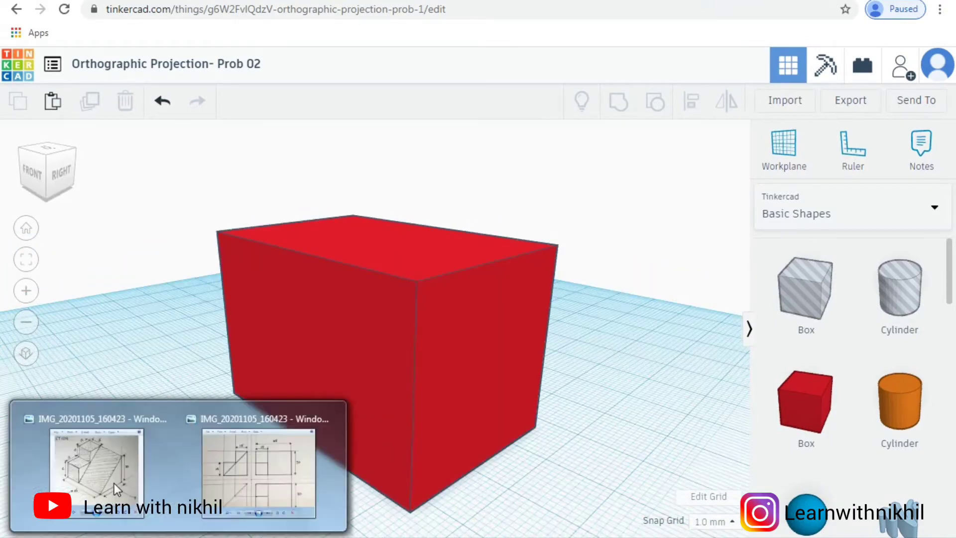
click(114, 483)
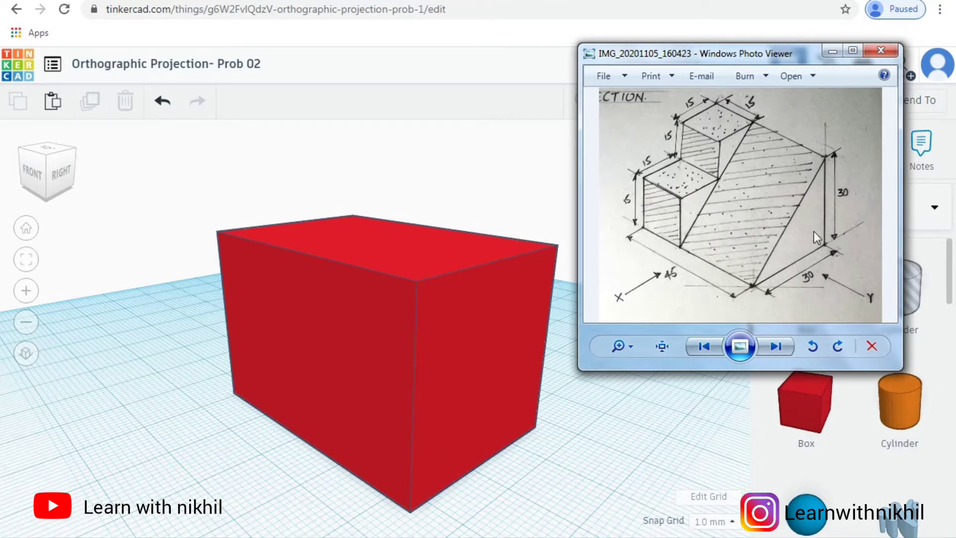
click(604, 422)
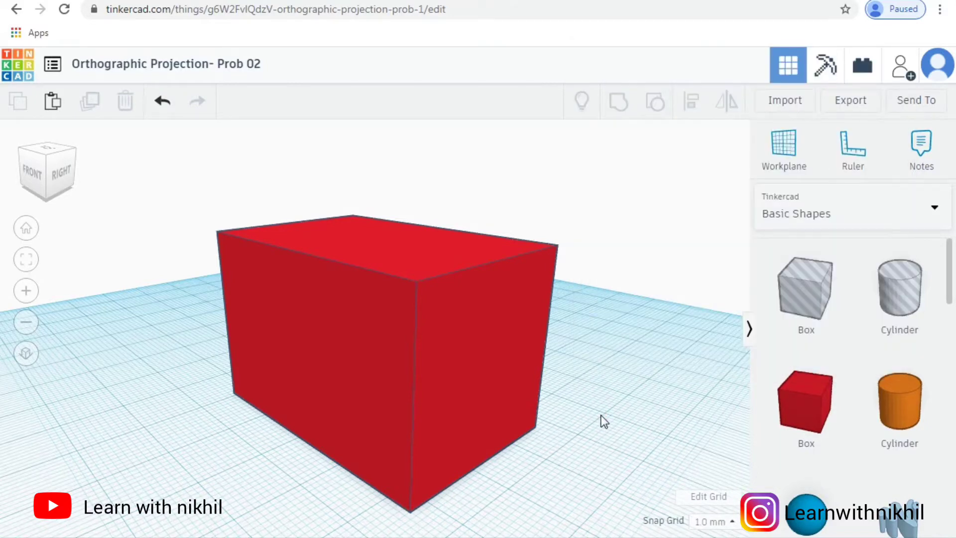
Step: Place a hole box on the workplane beside the front face of the red box
scroll(604, 421, down, 2)
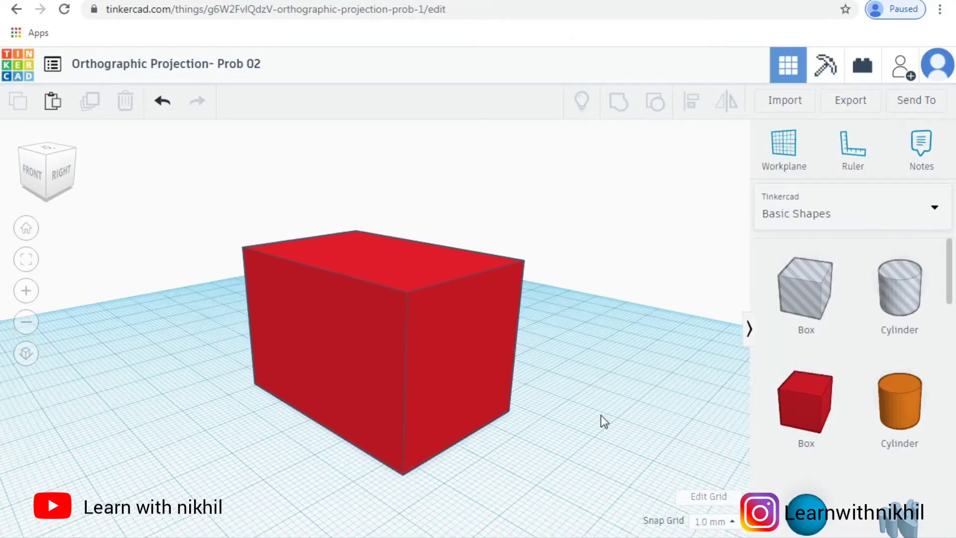
click(803, 286)
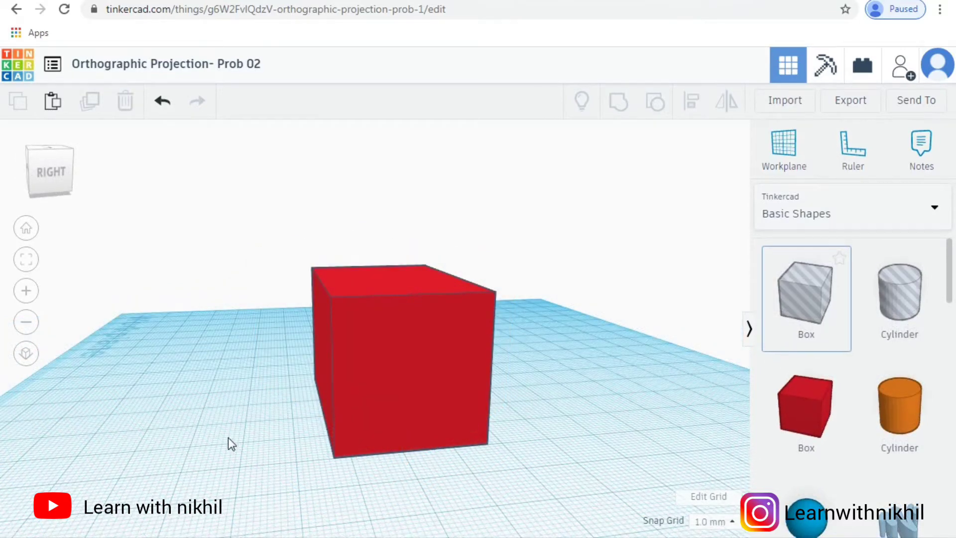
click(262, 423)
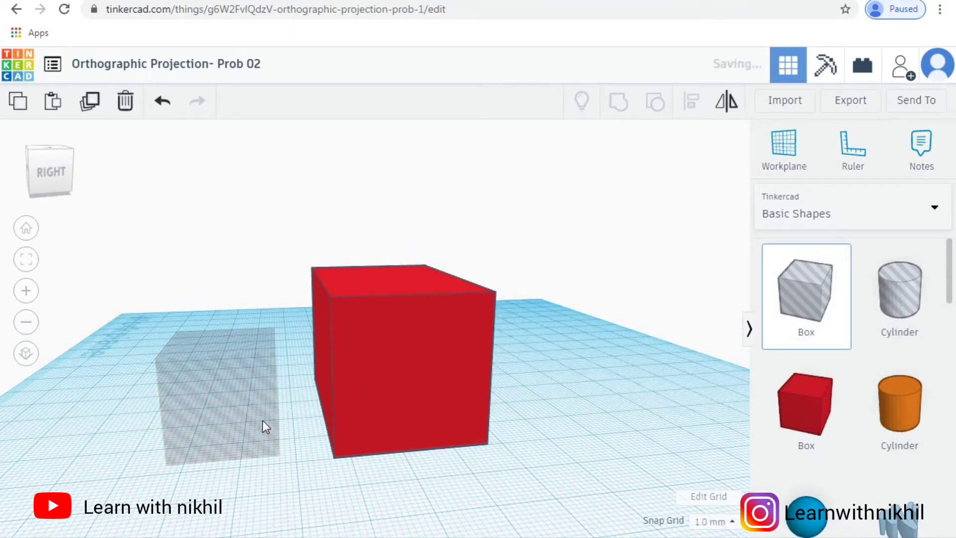
click(277, 407)
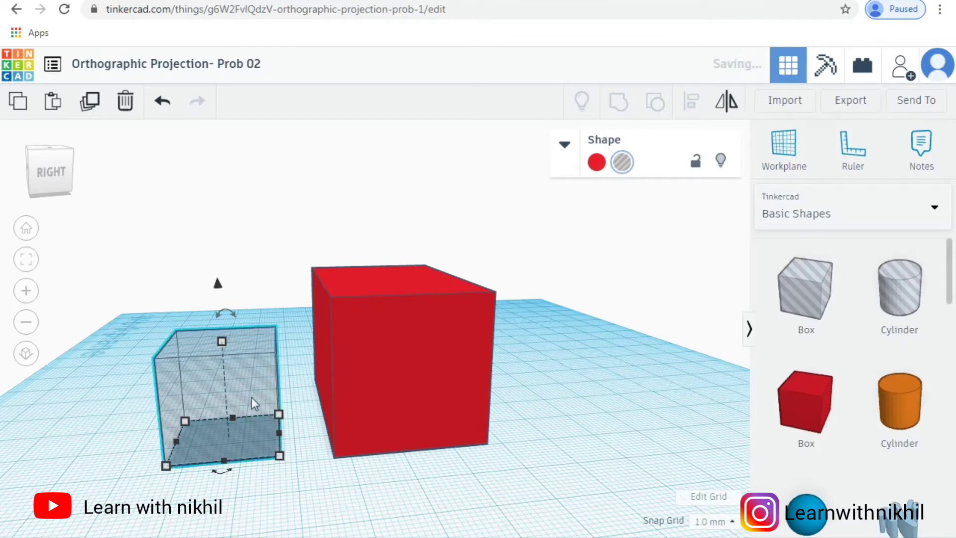
Step: Rotate the hole box 45° about its horizontal axis so it stands on one edge
drag(225, 314, 225, 313)
click(224, 310)
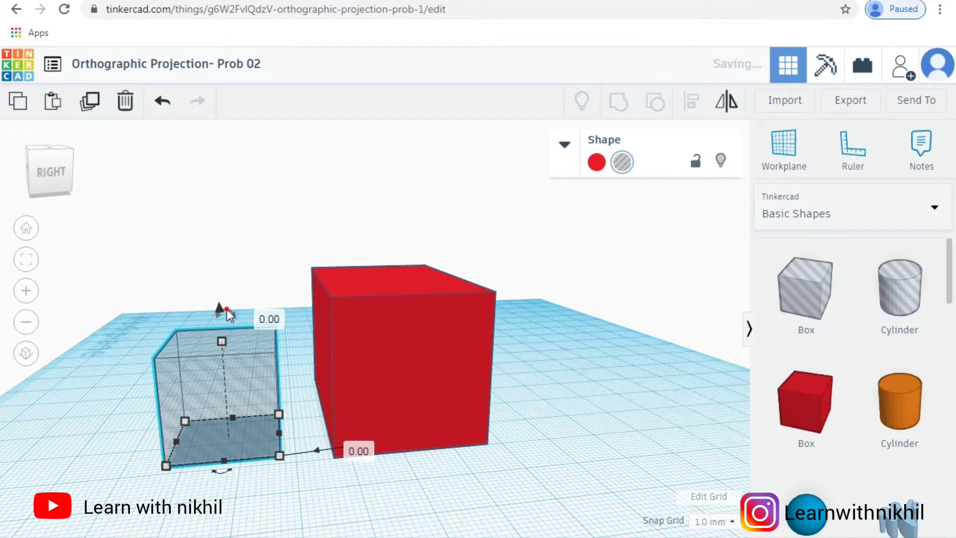
drag(227, 309, 217, 309)
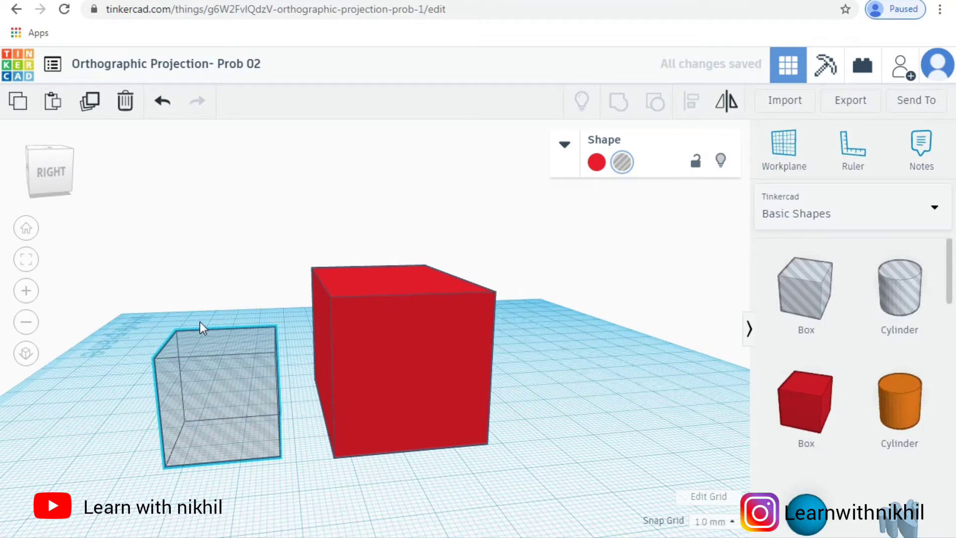
drag(216, 308, 210, 315)
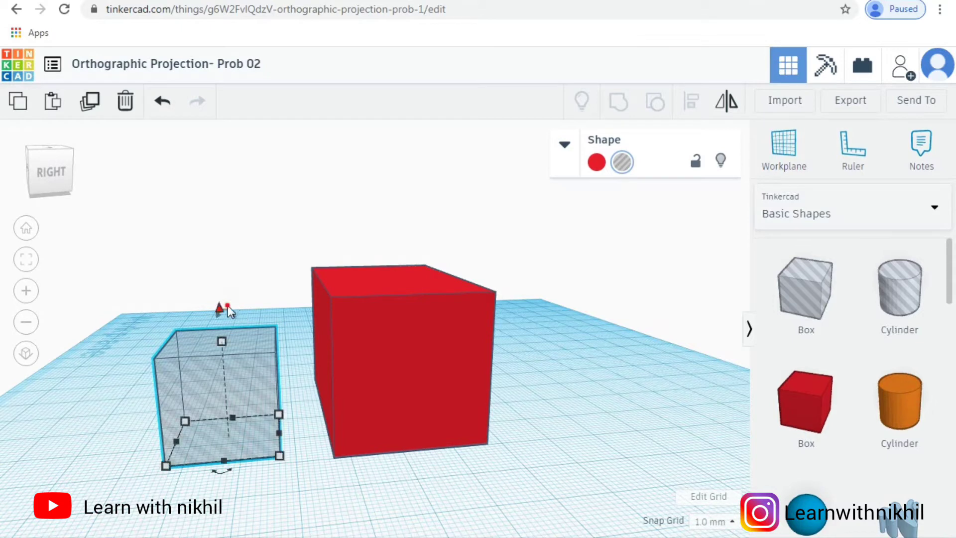
drag(228, 306, 228, 306)
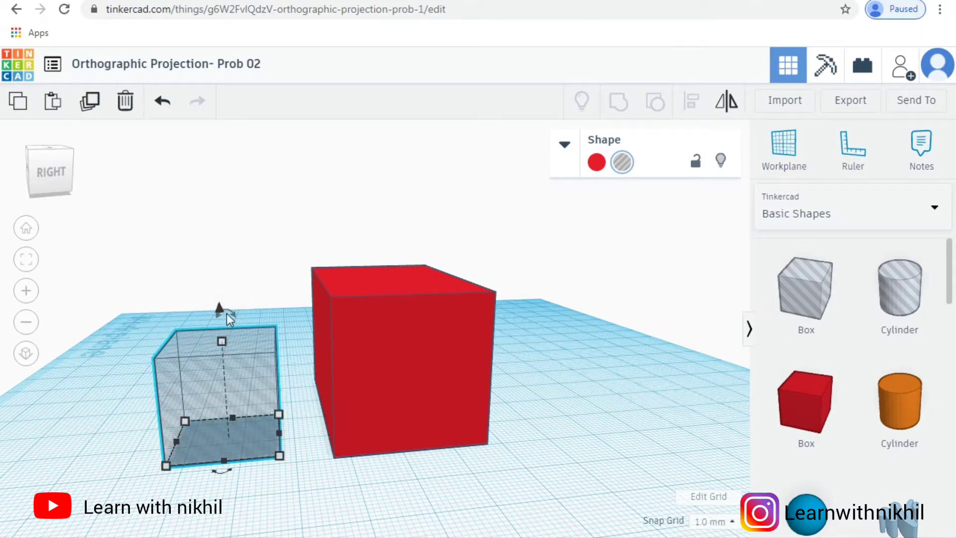
click(228, 312)
click(223, 270)
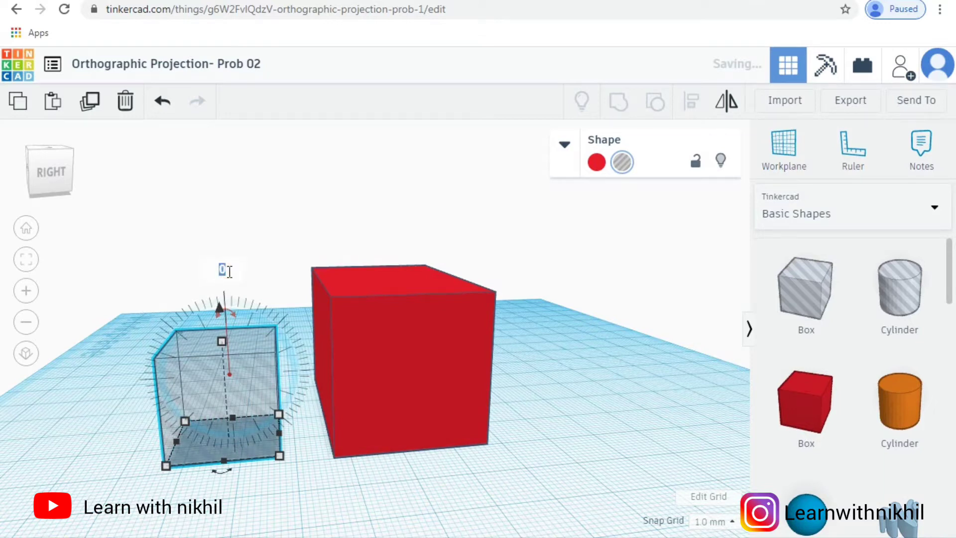
text(45)
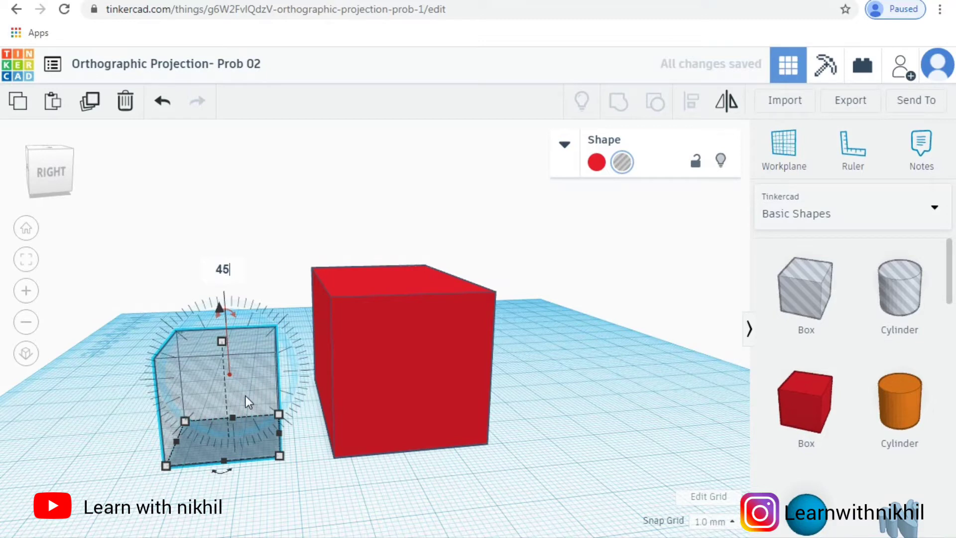
key(Return)
Step: Move the rotated hole box toward the red box and set its move offset to 50 mm
drag(246, 395, 269, 461)
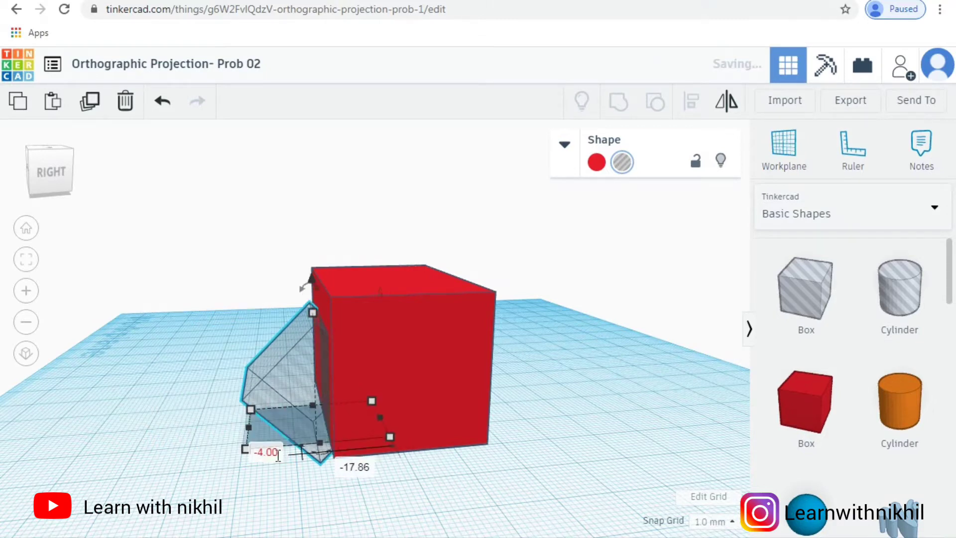
click(278, 454)
text(50)
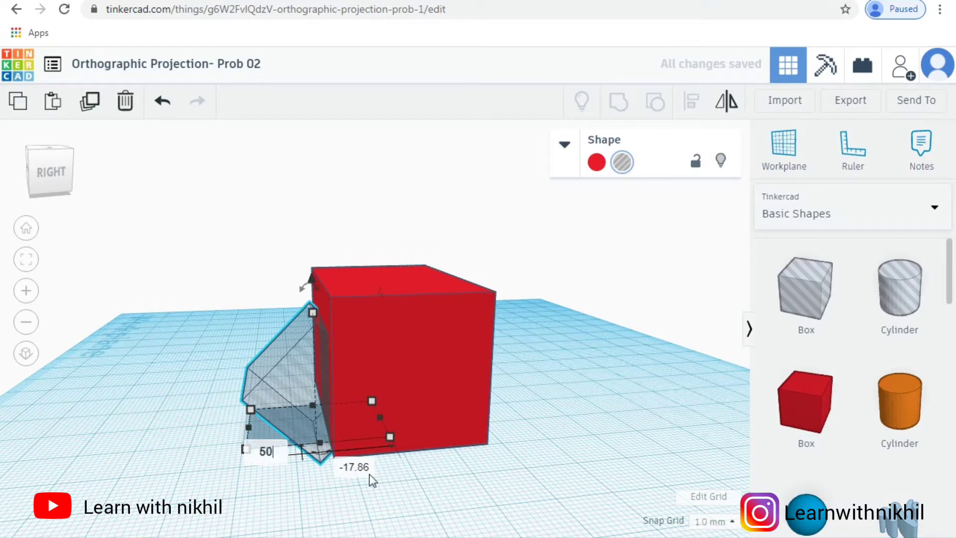
key(Return)
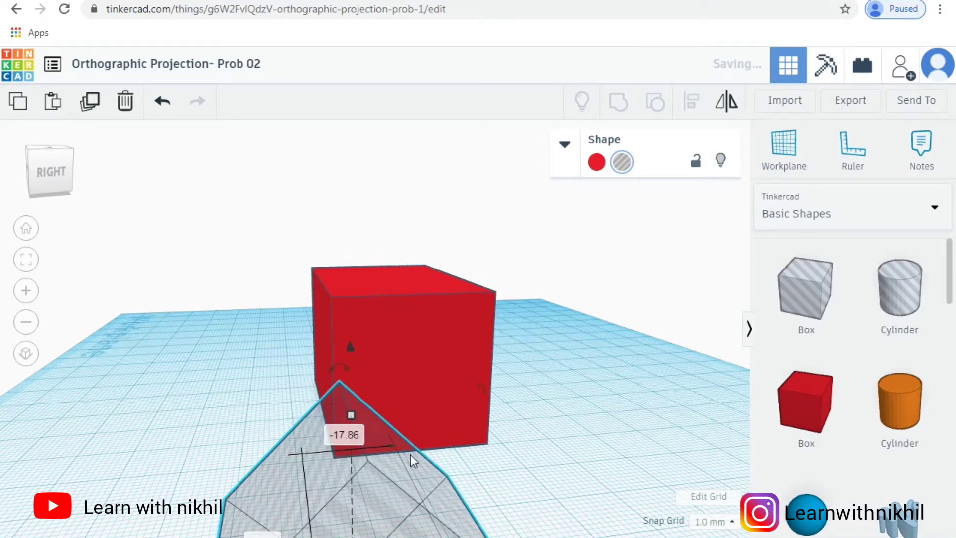
Step: Set the footprint of the rotated hole box to 50 mm by 30 mm
scroll(411, 455, down, 3)
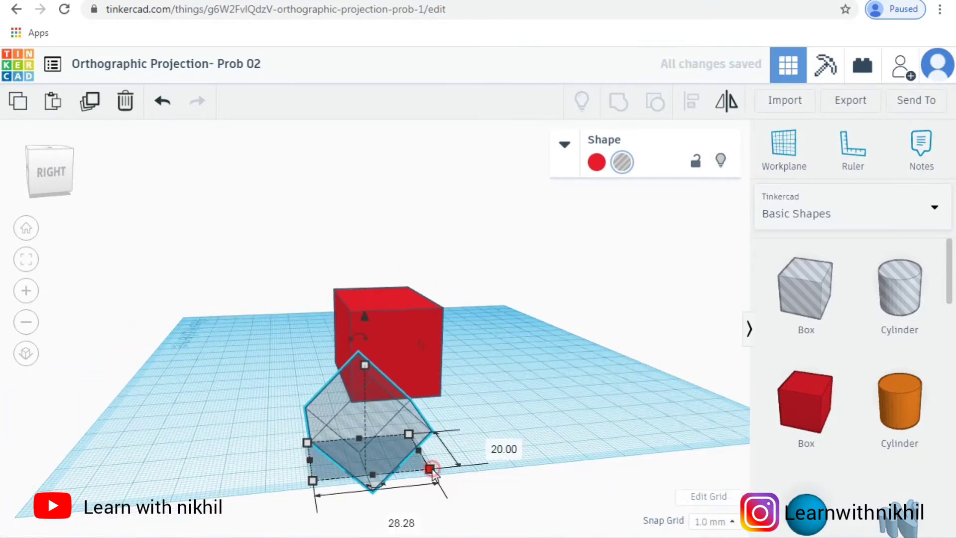
click(393, 519)
text(50)
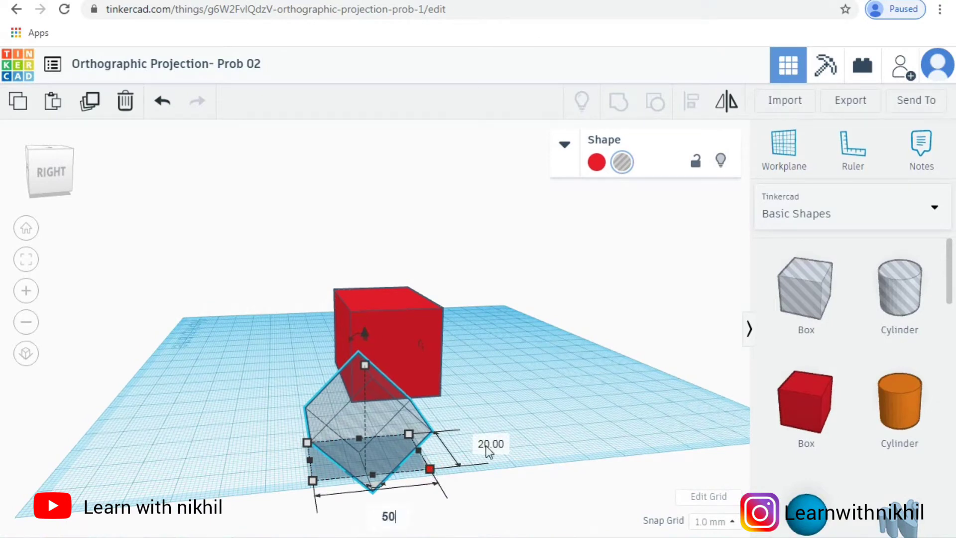
key(Return)
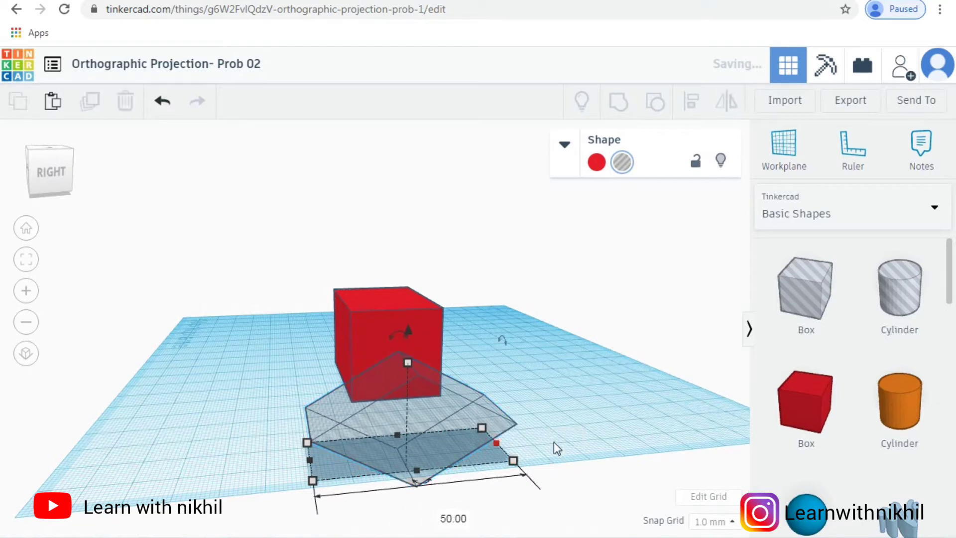
click(554, 441)
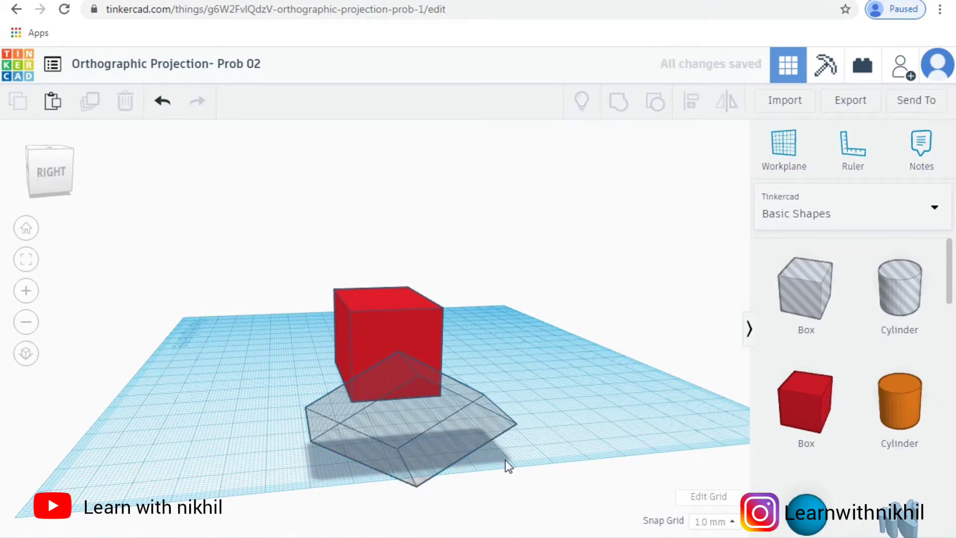
click(507, 464)
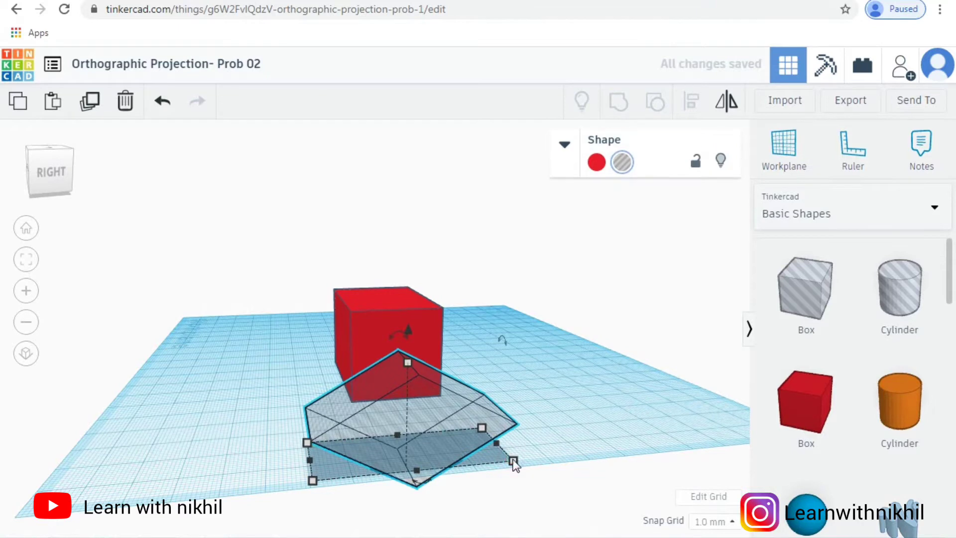
click(513, 461)
click(564, 438)
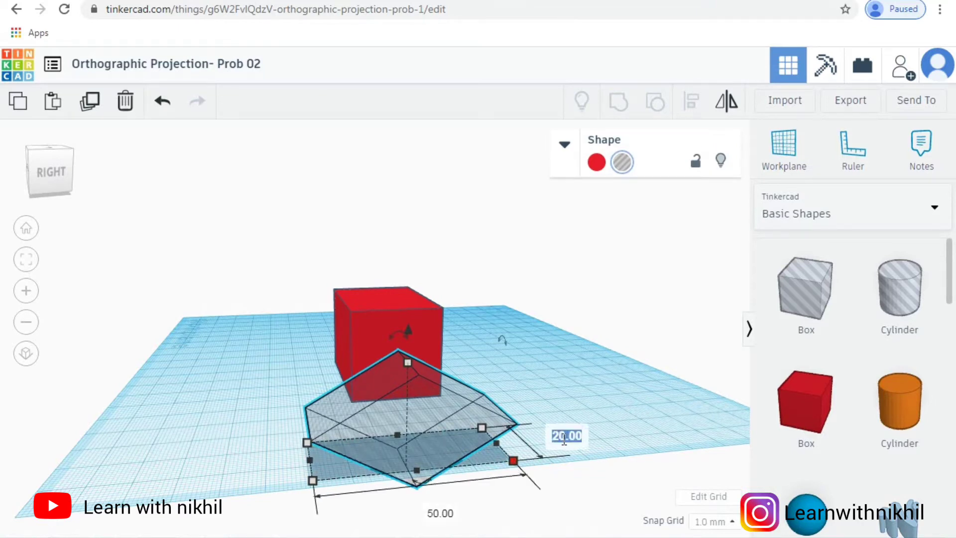
text(30)
key(Return)
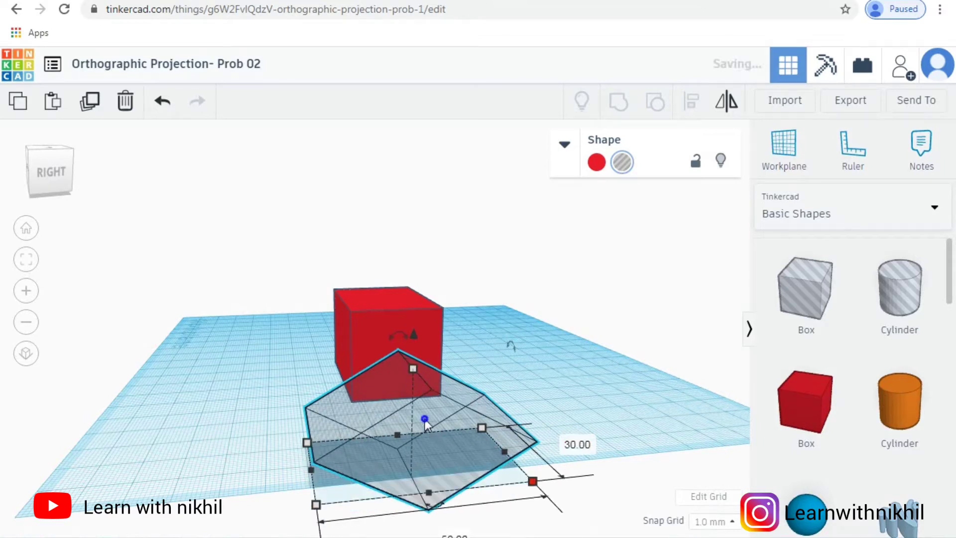
right_drag(425, 420, 422, 409)
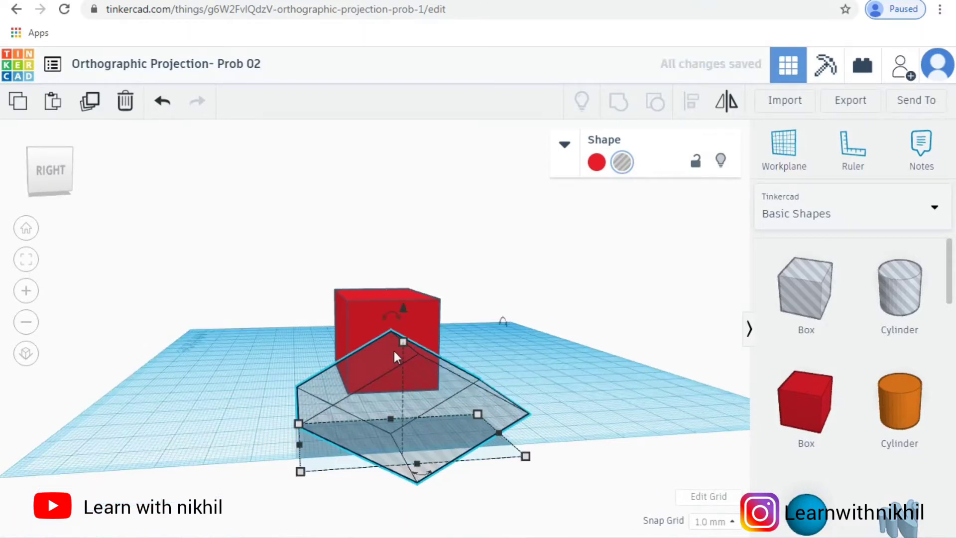
Step: Move the rotated hole box into the front side of the red box and set its height to 50 mm
drag(394, 351, 347, 359)
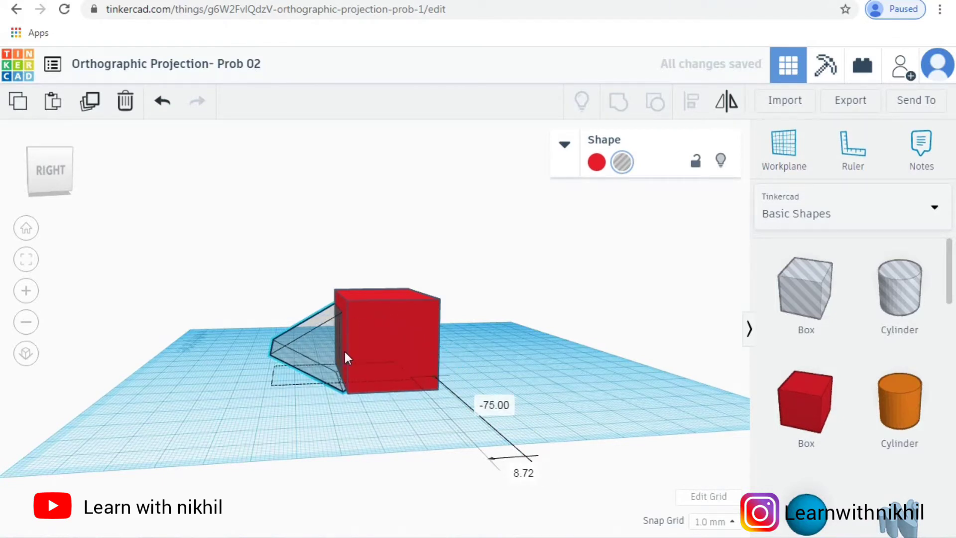
drag(344, 351, 344, 366)
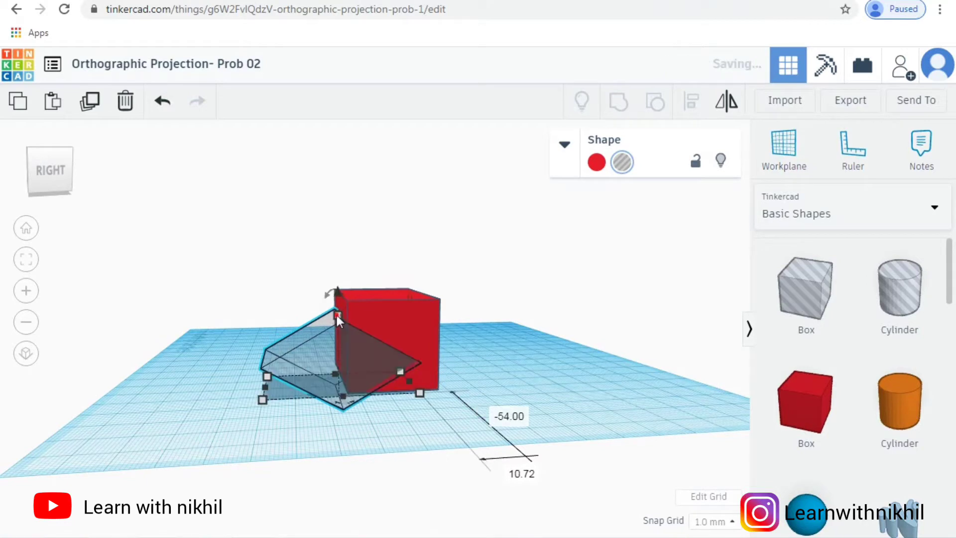
click(411, 356)
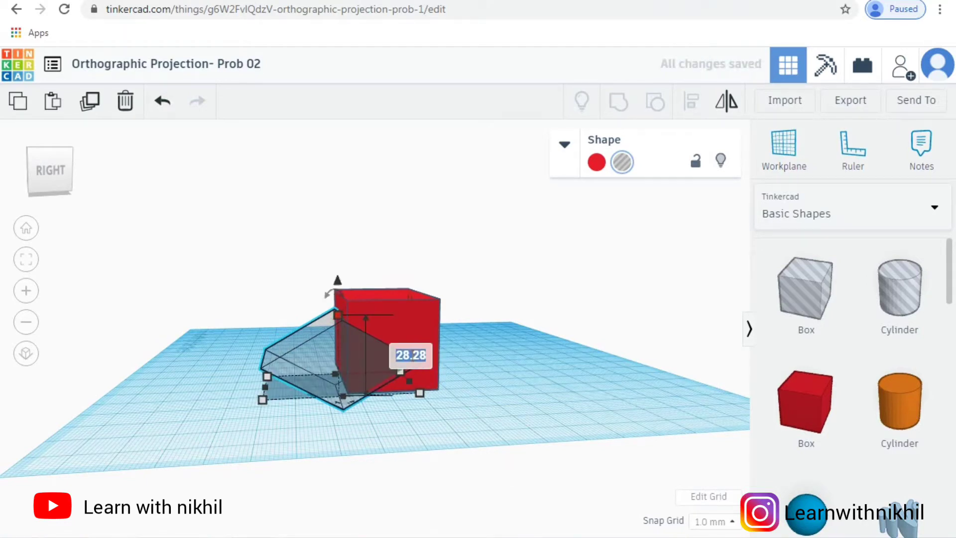
key(Return)
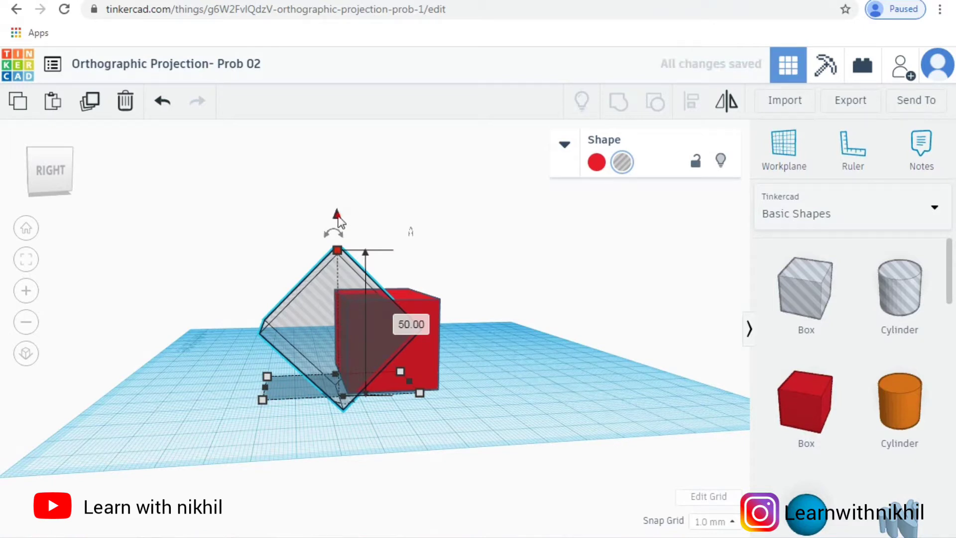
Step: Lower the rotated hole box through the workplane until its peak is about level with the red box's top face
drag(339, 219, 349, 256)
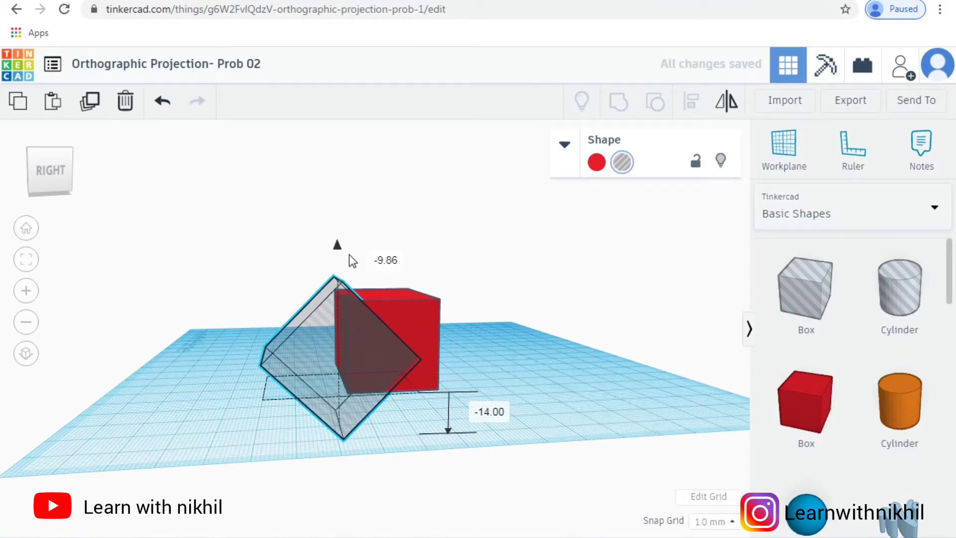
drag(348, 255, 350, 263)
right_drag(522, 386, 405, 340)
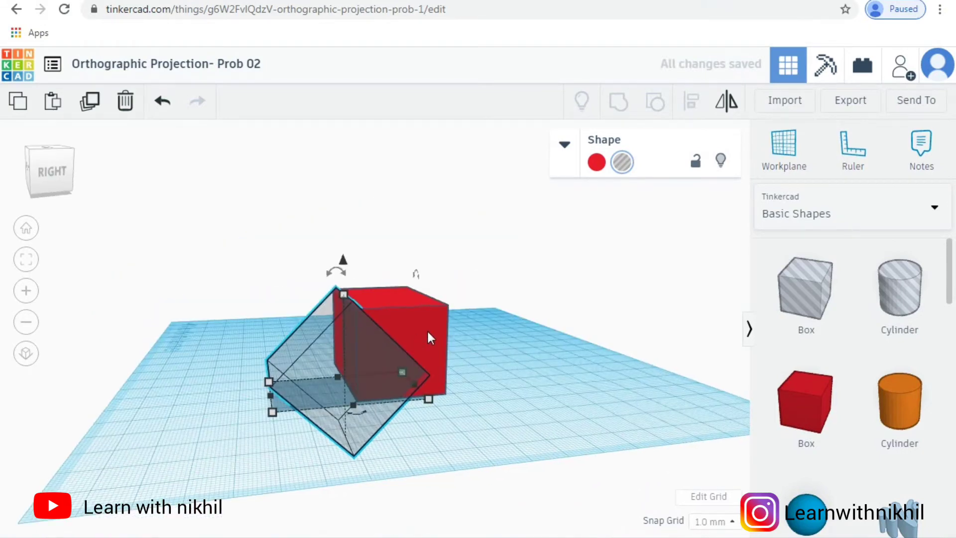
scroll(513, 335, up, 3)
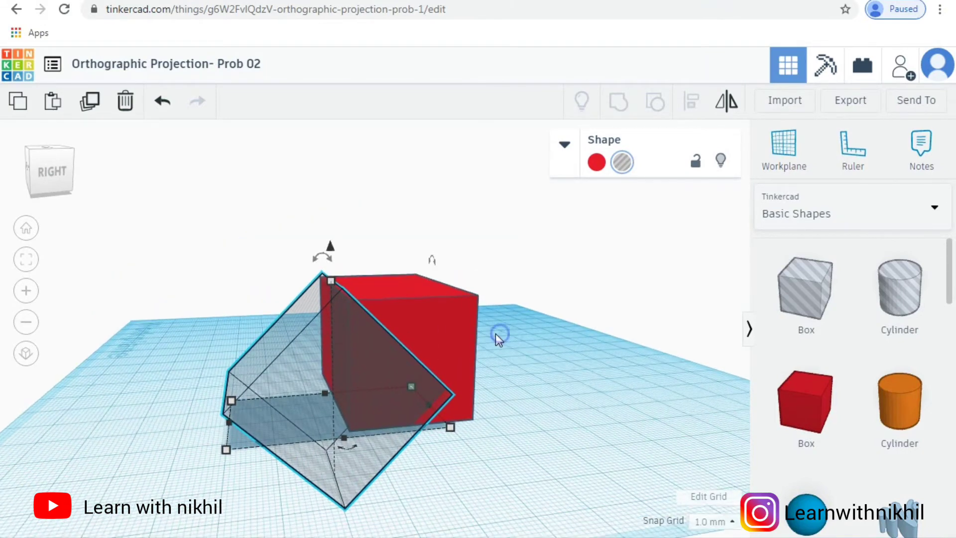
right_drag(498, 336, 501, 339)
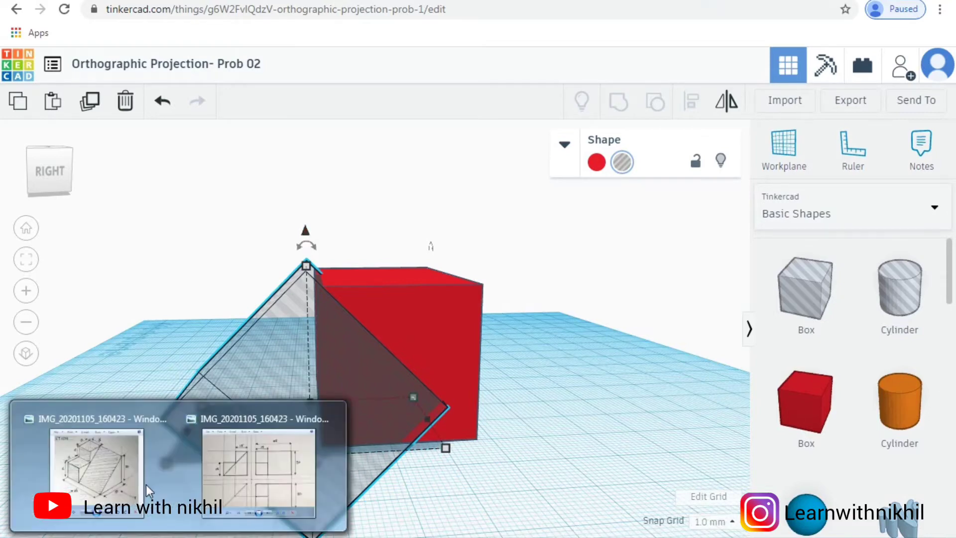
Step: Check the dimensions in the isometric reference sketch, and set the hole box's height and front-to-back width to 60 mm each
key(alt+Tab)
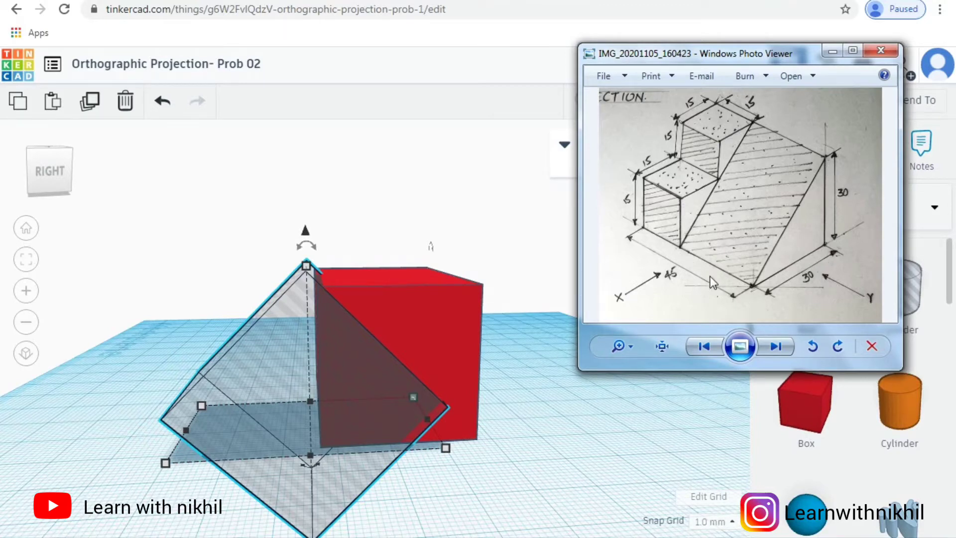
click(463, 201)
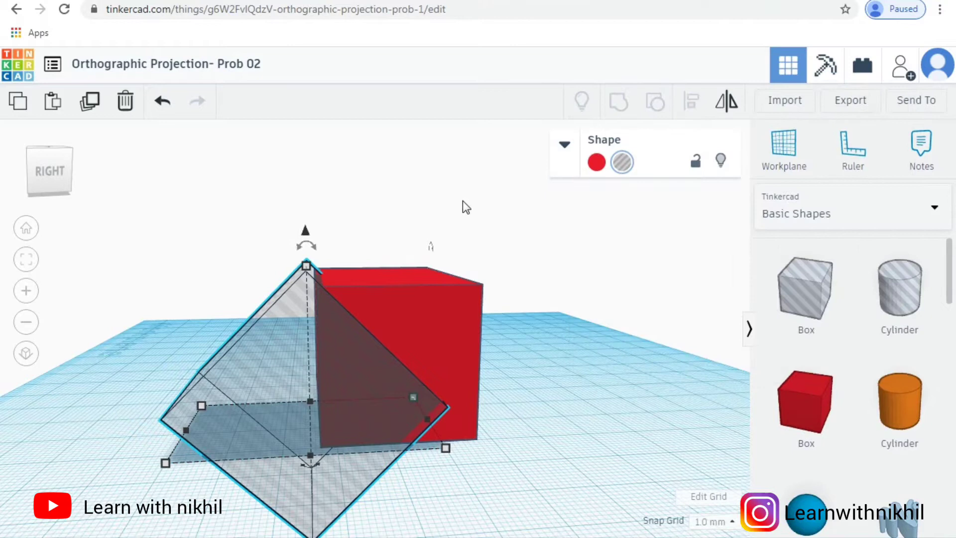
click(306, 266)
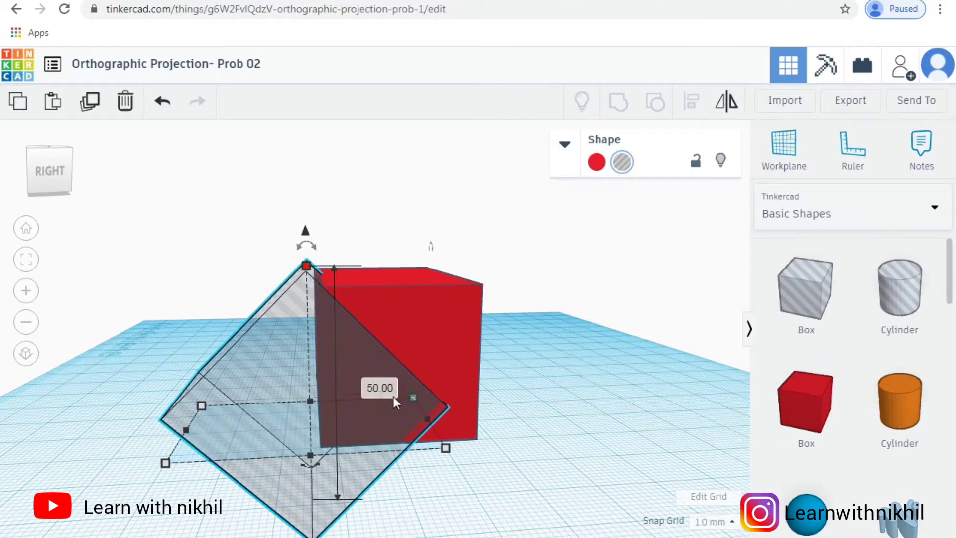
click(390, 394)
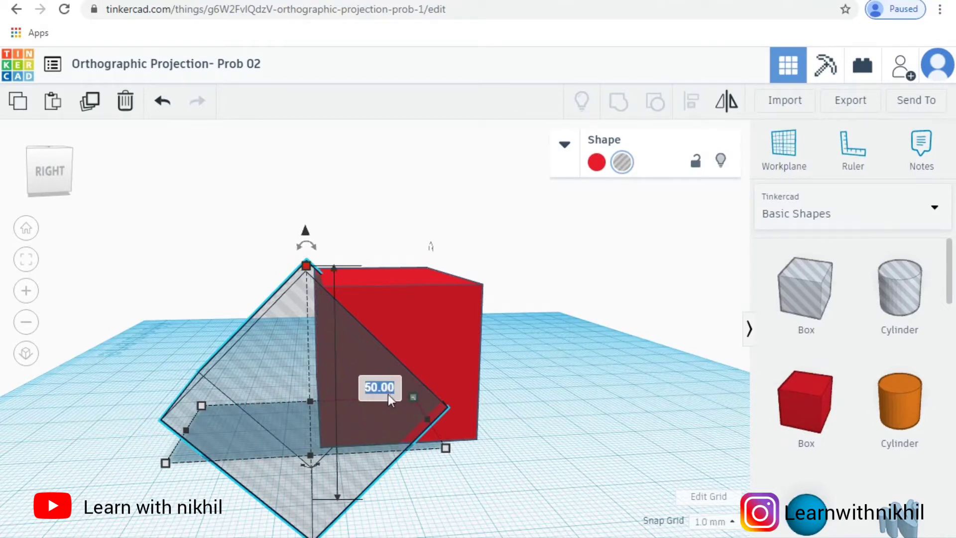
text(60)
key(Return)
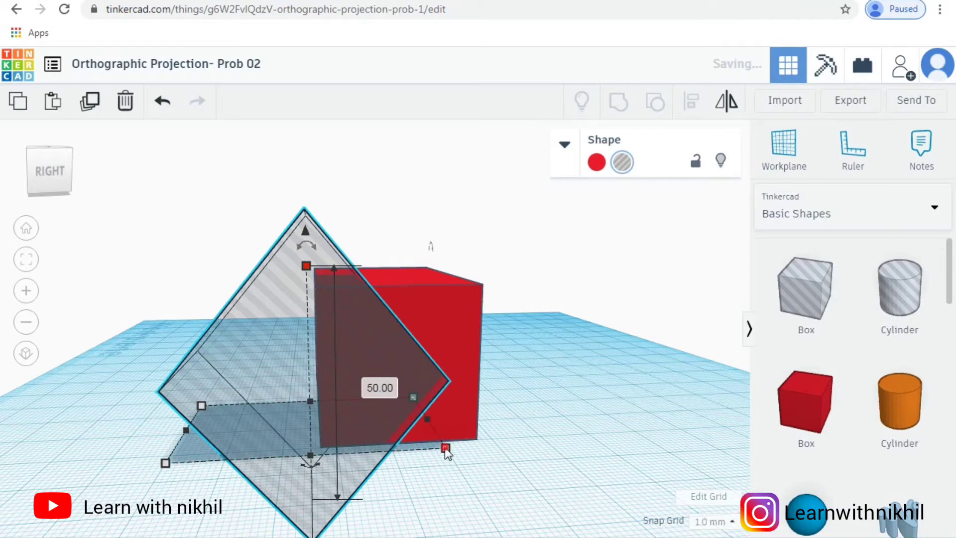
click(446, 448)
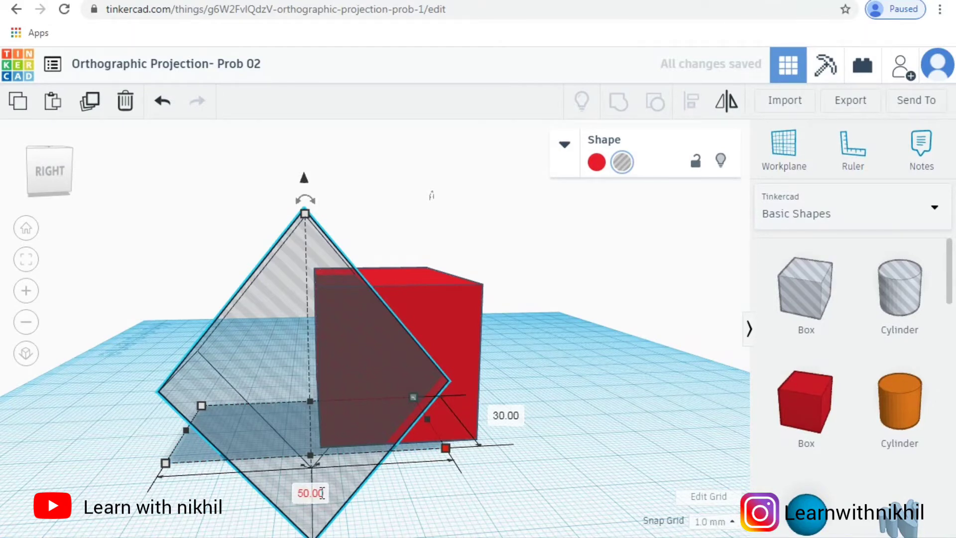
click(322, 493)
text(60)
key(Return)
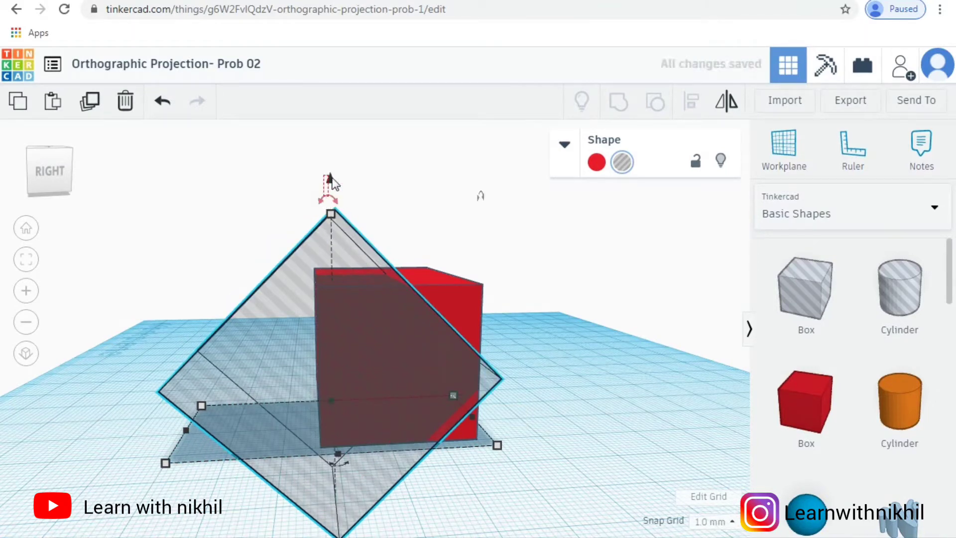
Step: Lower the hole box by 11 mm and nudge it so its sloped face runs diagonally across the red box's end face
click(332, 178)
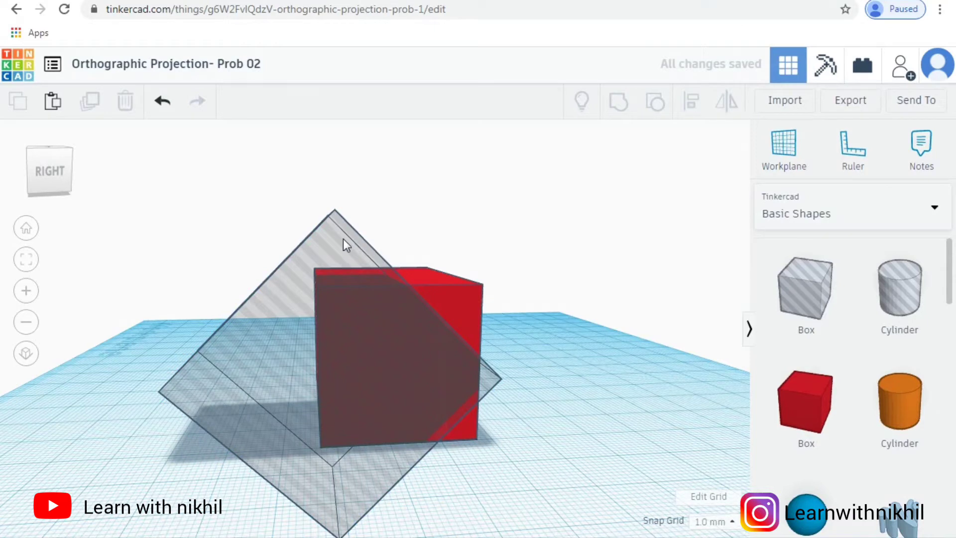
click(347, 213)
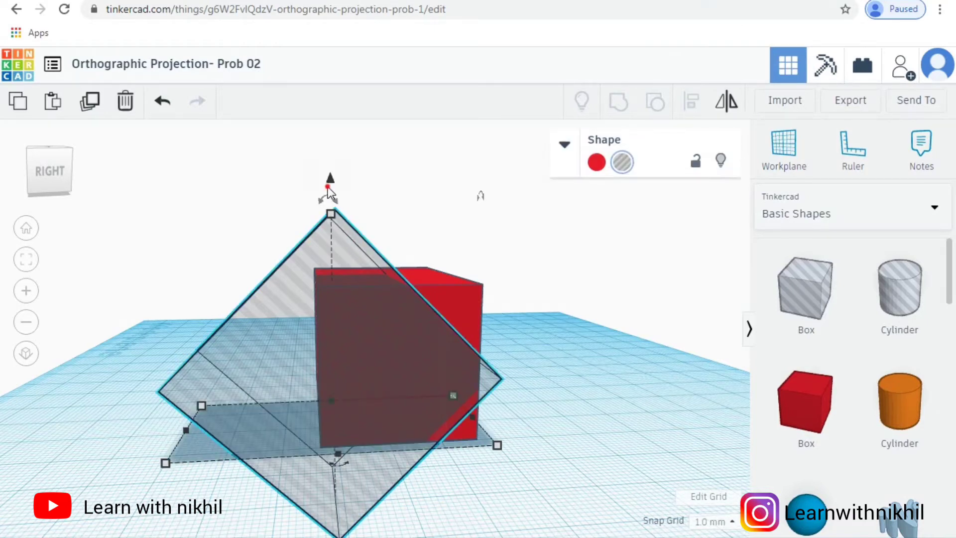
drag(328, 189, 317, 231)
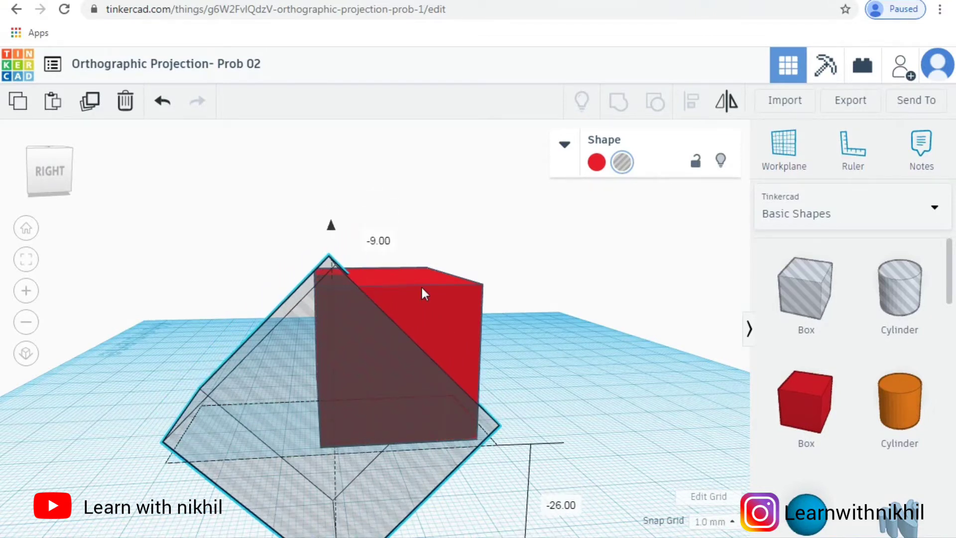
drag(424, 294, 426, 294)
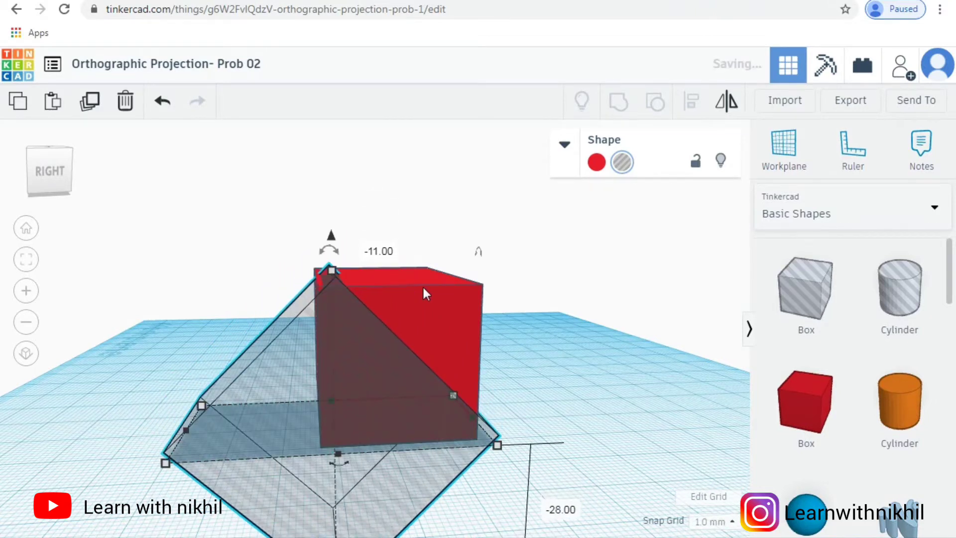
key(Left)
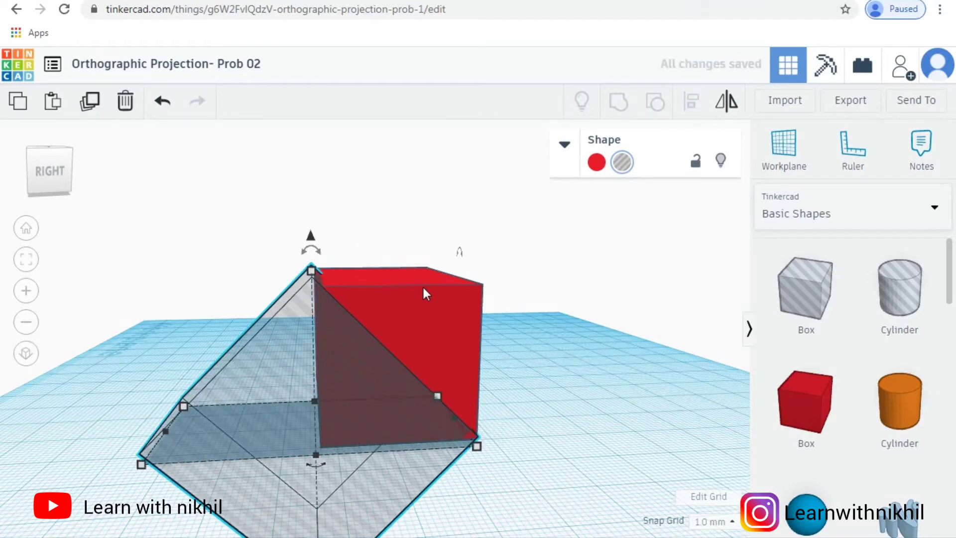
key(Down)
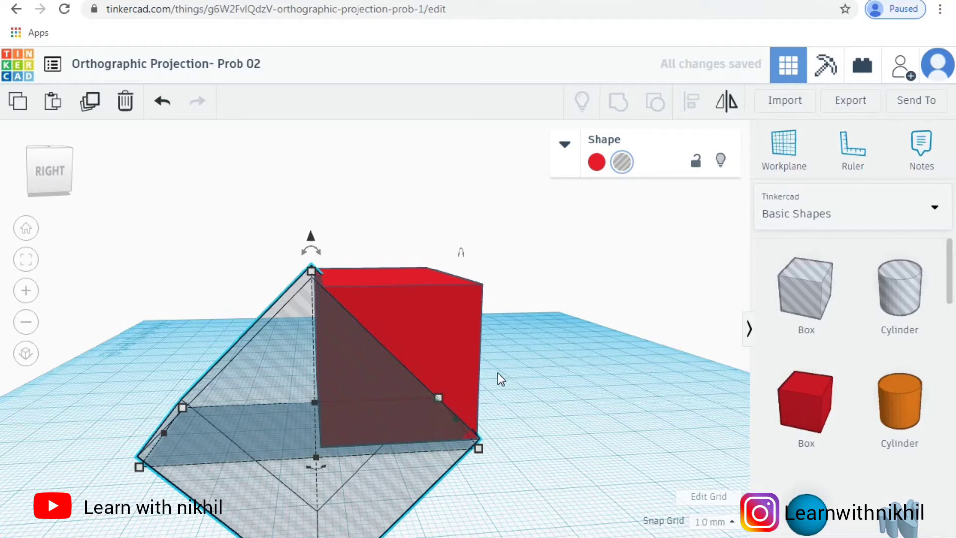
Step: Align the red box and the hole box flush at their right end faces
mouse_move(506, 377)
right_down()
mouse_move(608, 387)
mouse_move(506, 393)
right_up()
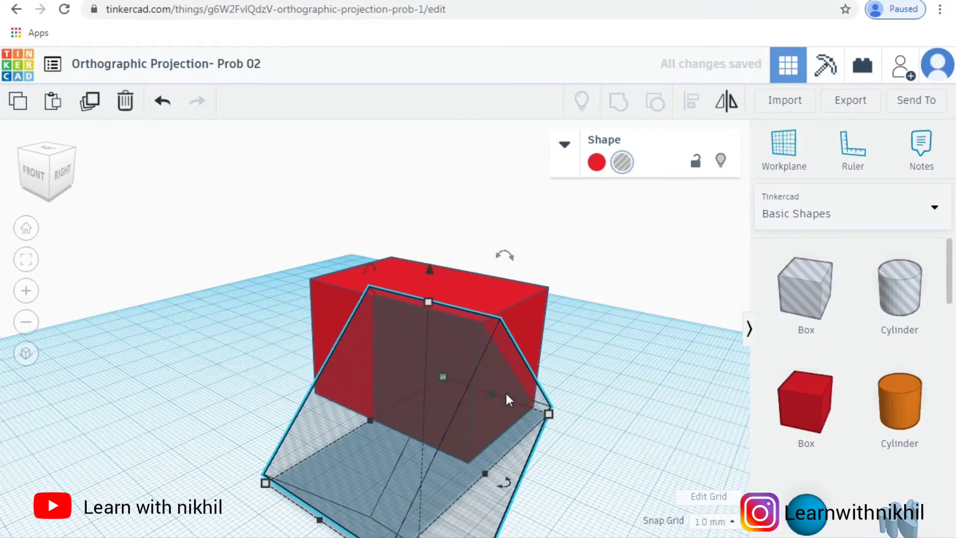
key(ctrl+a)
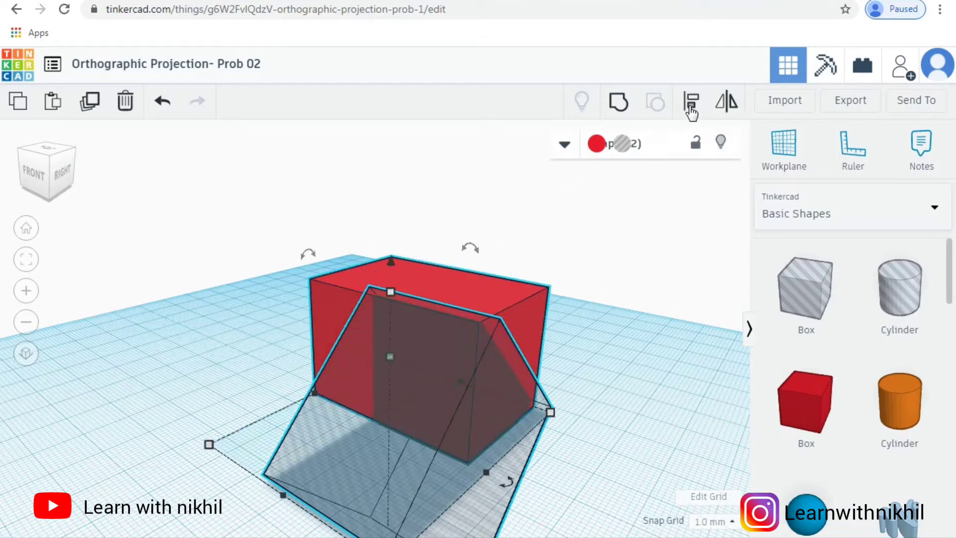
click(692, 110)
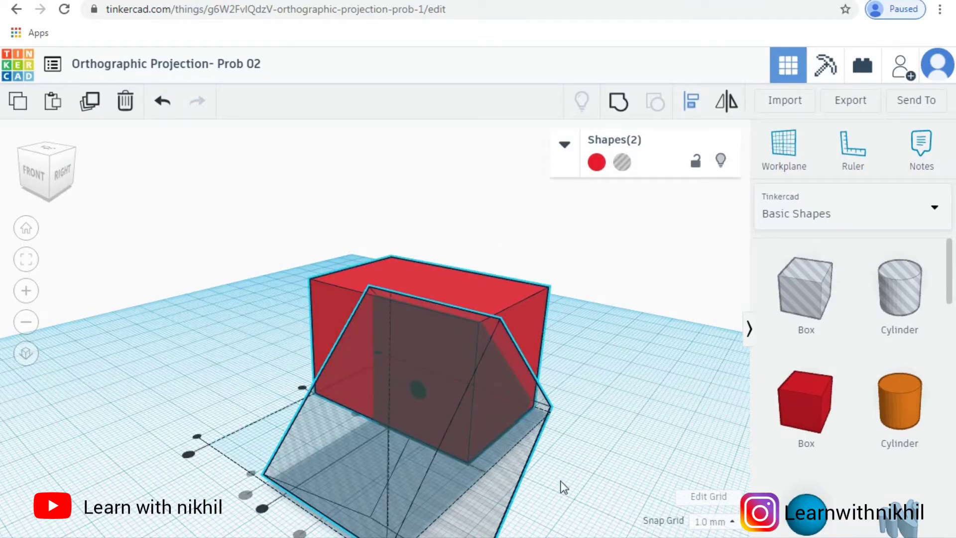
scroll(467, 486, down, 2)
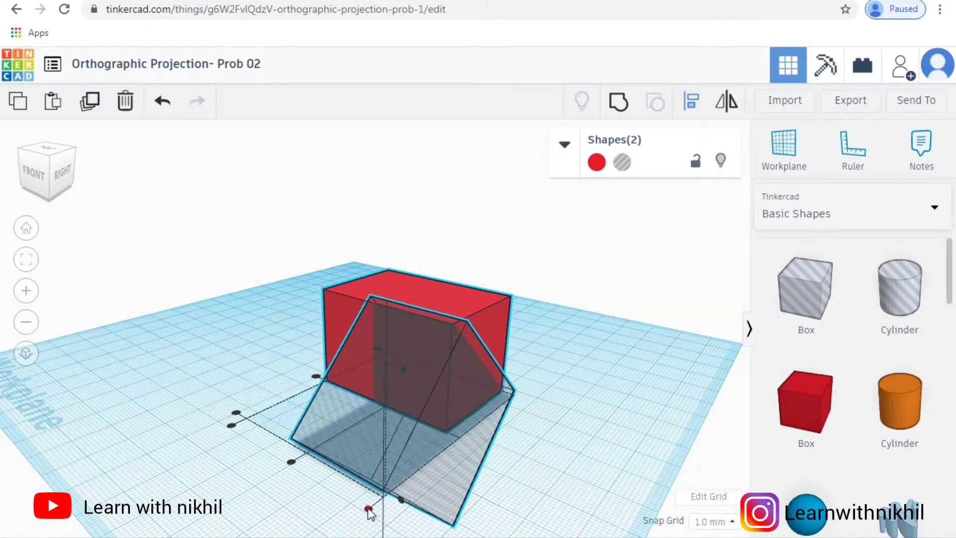
click(369, 509)
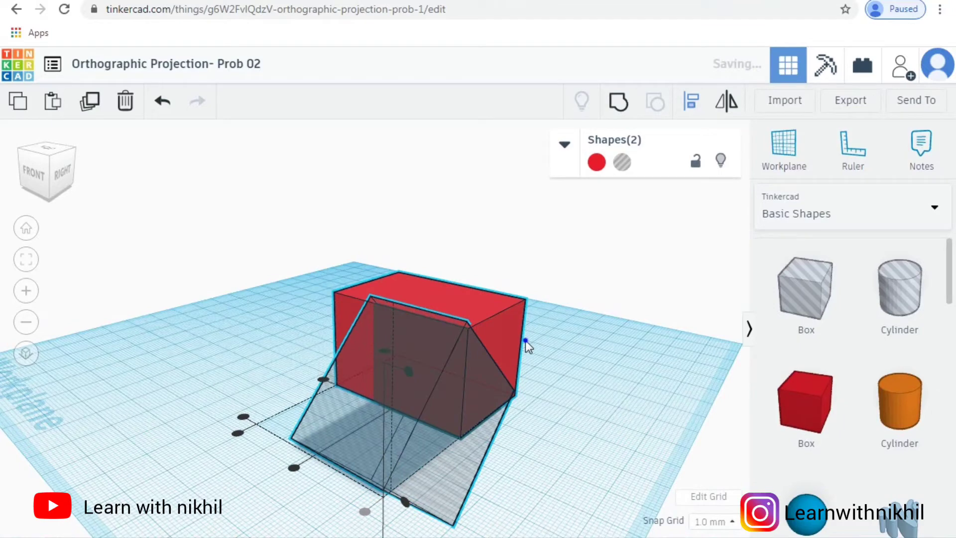
right_drag(524, 336, 428, 334)
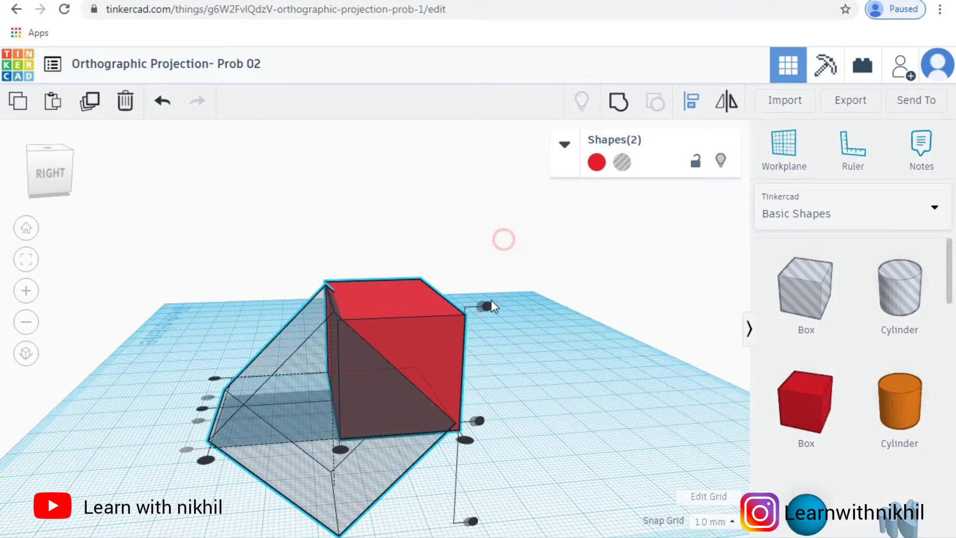
click(403, 337)
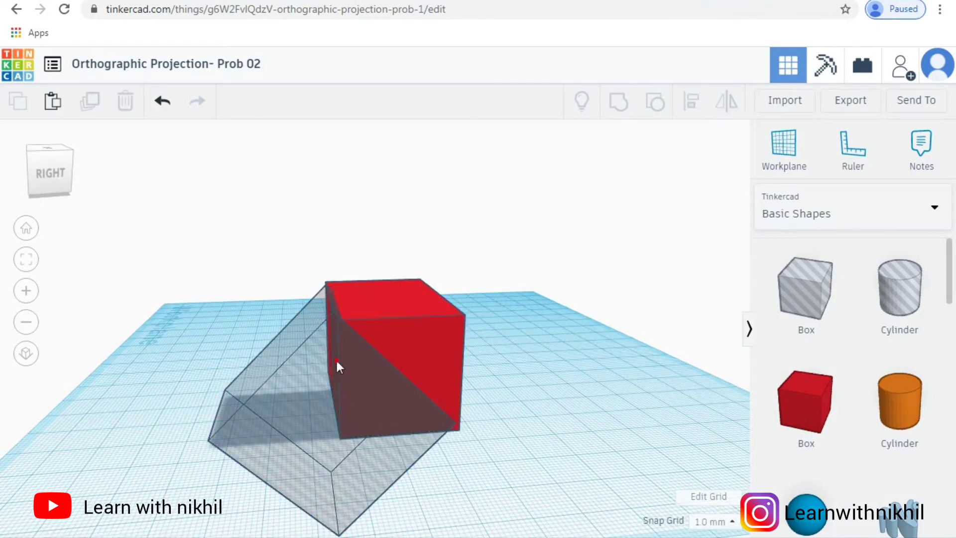
Step: Raise the hole box with a 30 mm vertical move so its lowest edge rests on the workplane
click(332, 269)
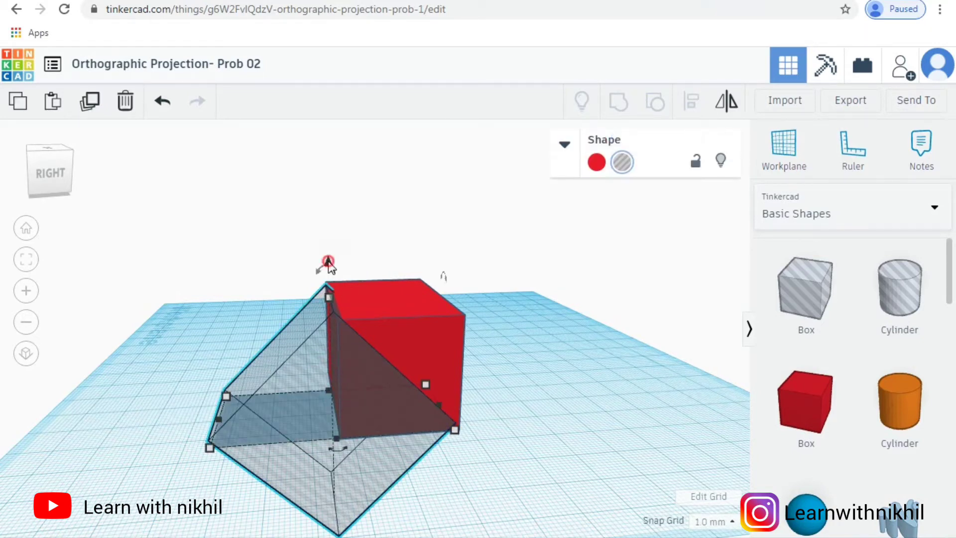
drag(329, 264, 327, 265)
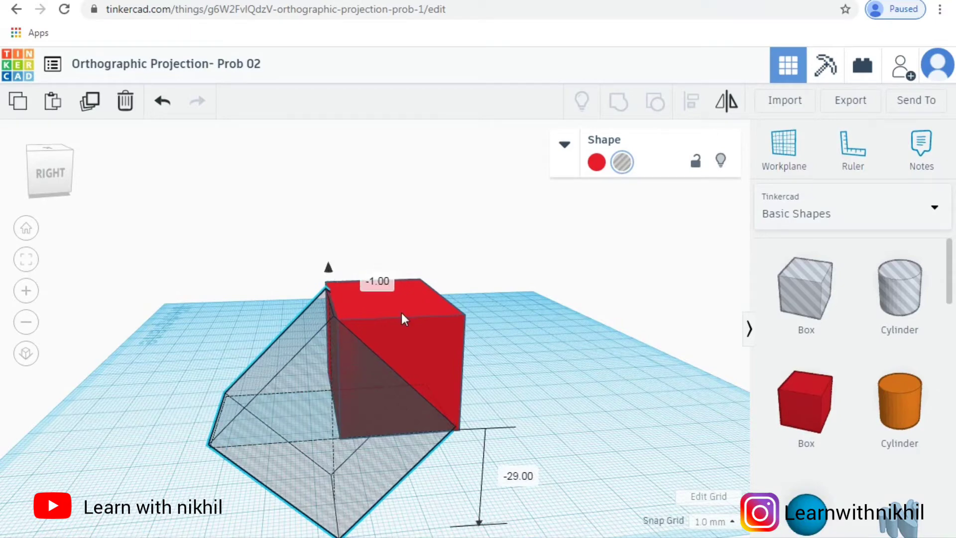
drag(401, 312, 357, 343)
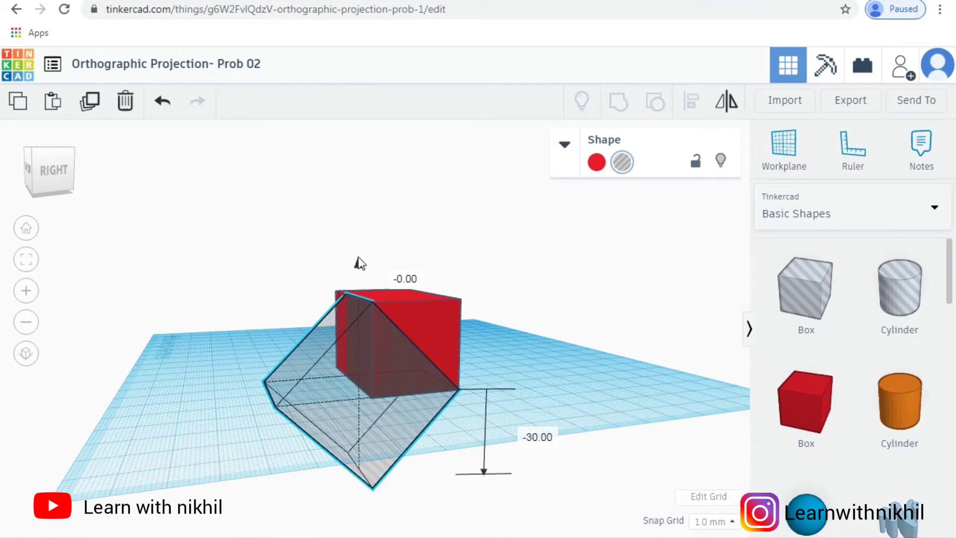
click(406, 250)
text(30)
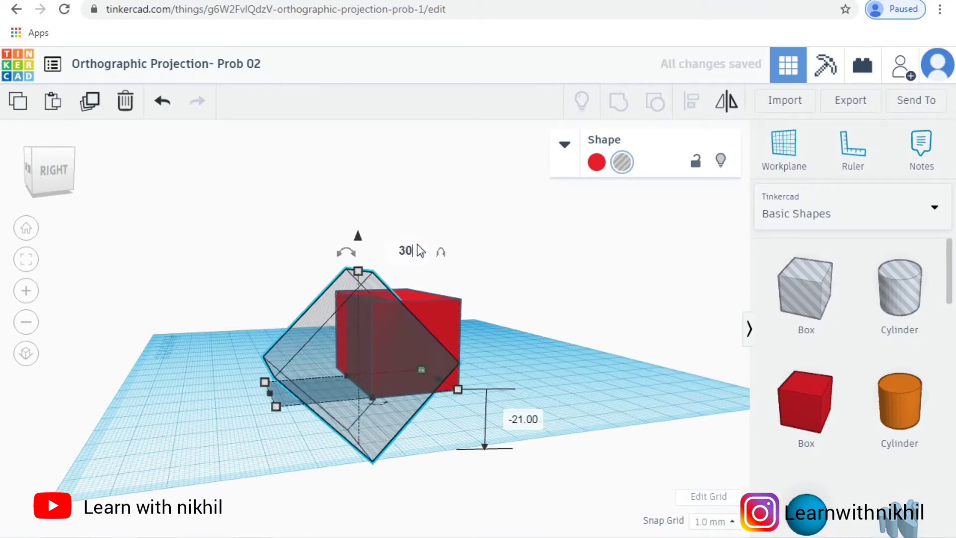
key(Return)
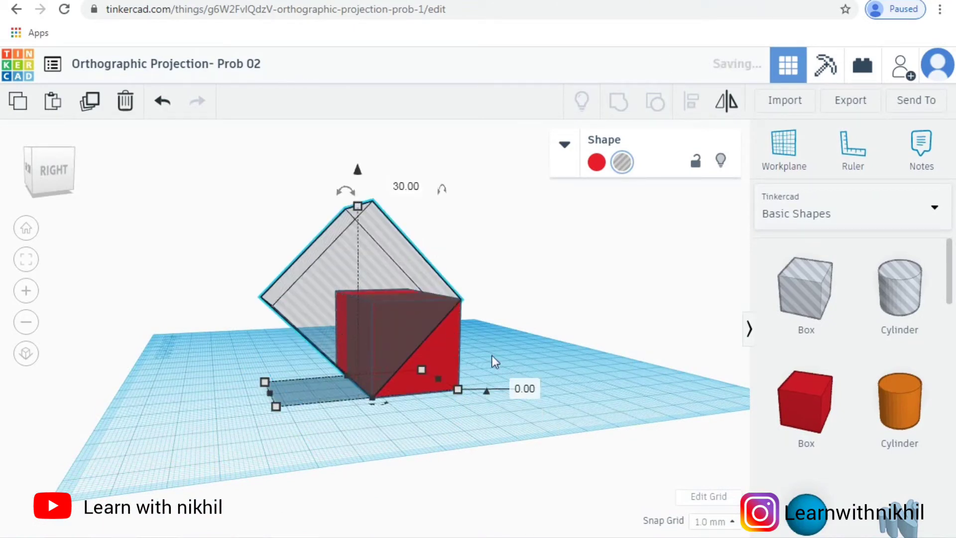
right_drag(548, 348, 600, 352)
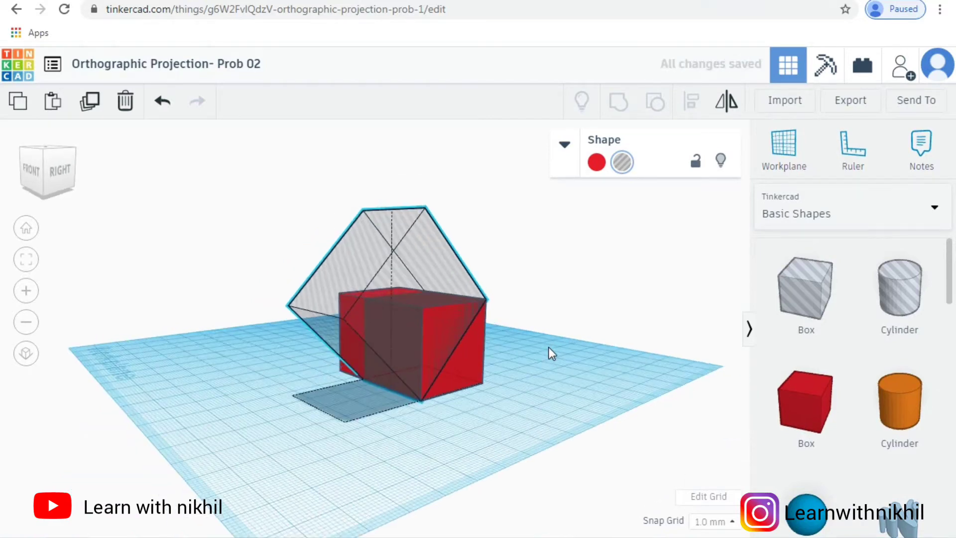
right_drag(527, 348, 553, 274)
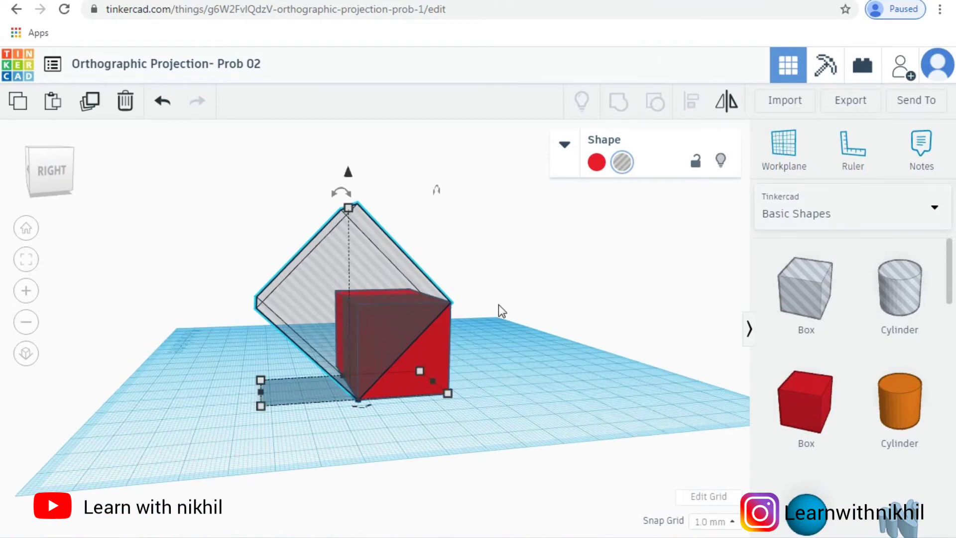
Step: Group the red box and the large tilted hole box to cut the sloped face
key(ctrl+a)
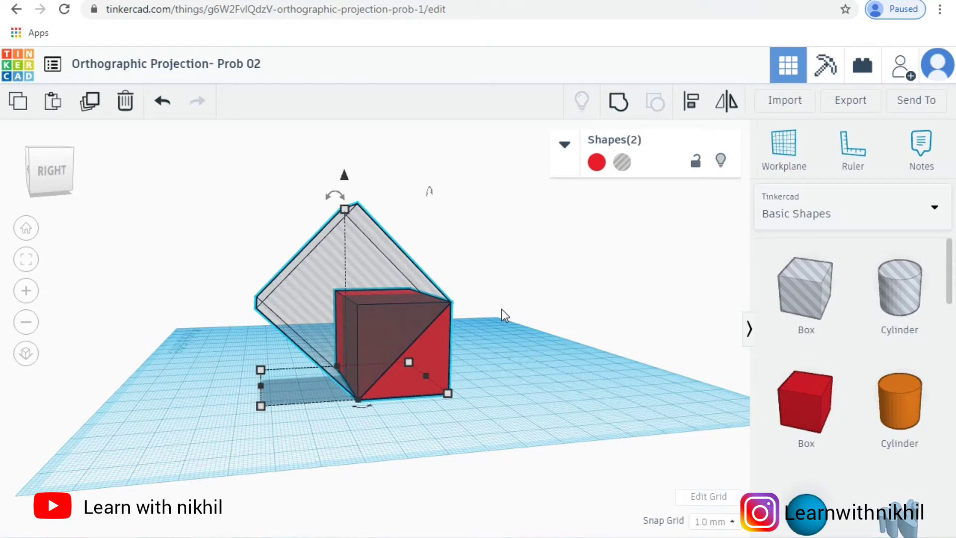
click(617, 103)
click(502, 372)
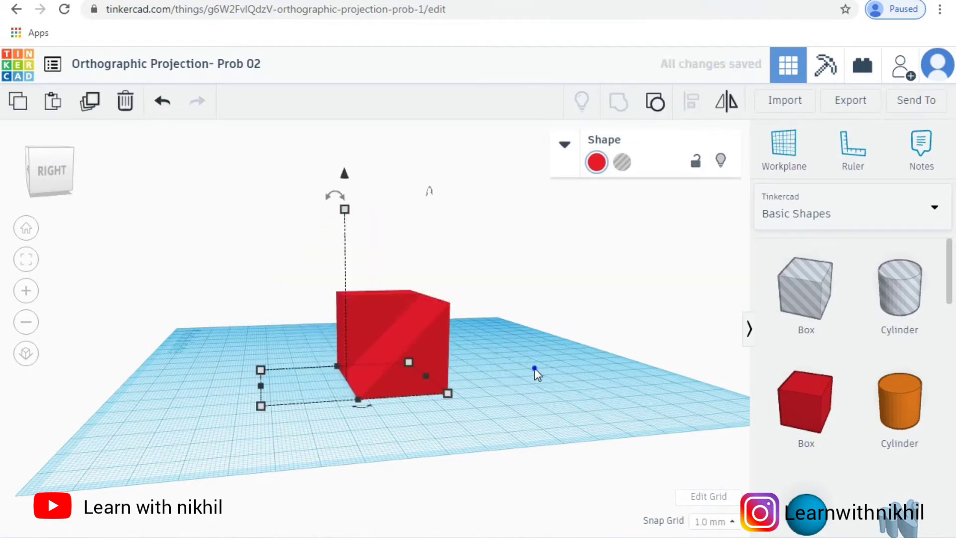
right_drag(534, 368, 573, 385)
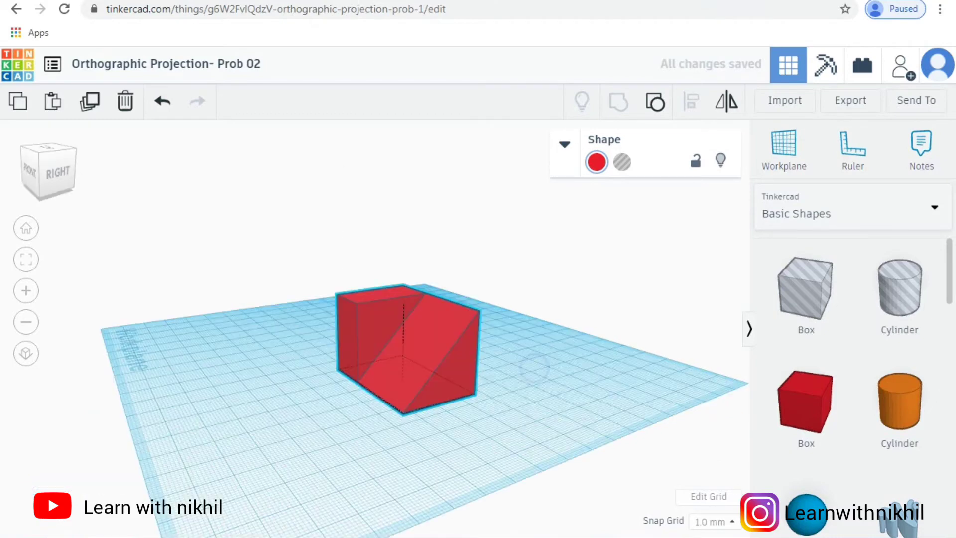
Step: Check the isometric reference sketch and place a new hole box on the workplane in front of the red part
mouse_move(126, 533)
click(96, 468)
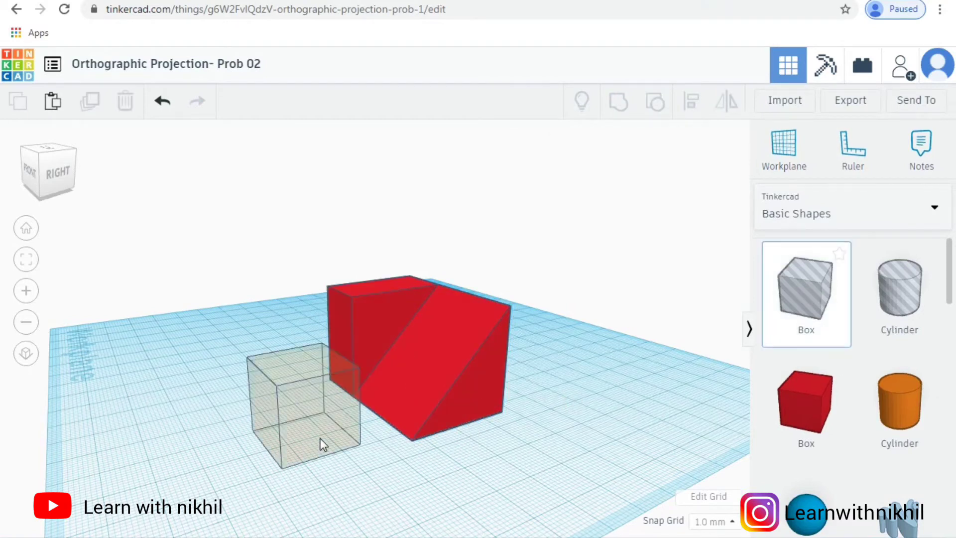
click(321, 438)
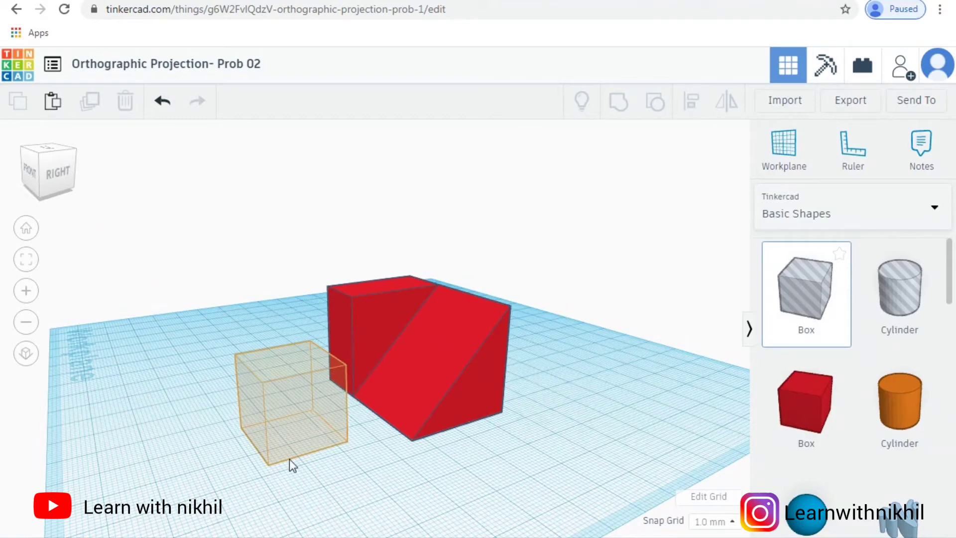
mouse_move(138, 532)
click(108, 487)
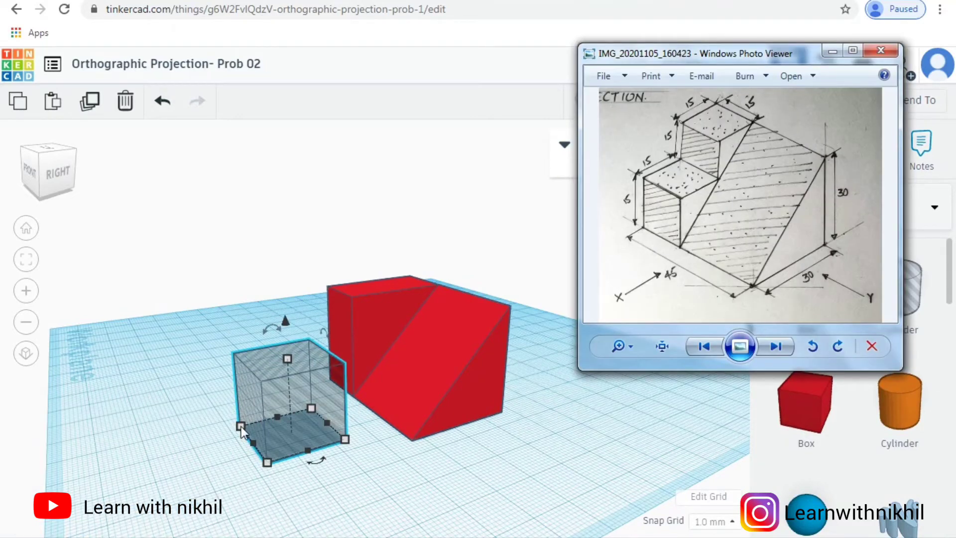
Step: Set the new hole box's length, width and height to 15 mm each
click(241, 426)
mouse_move(241, 426)
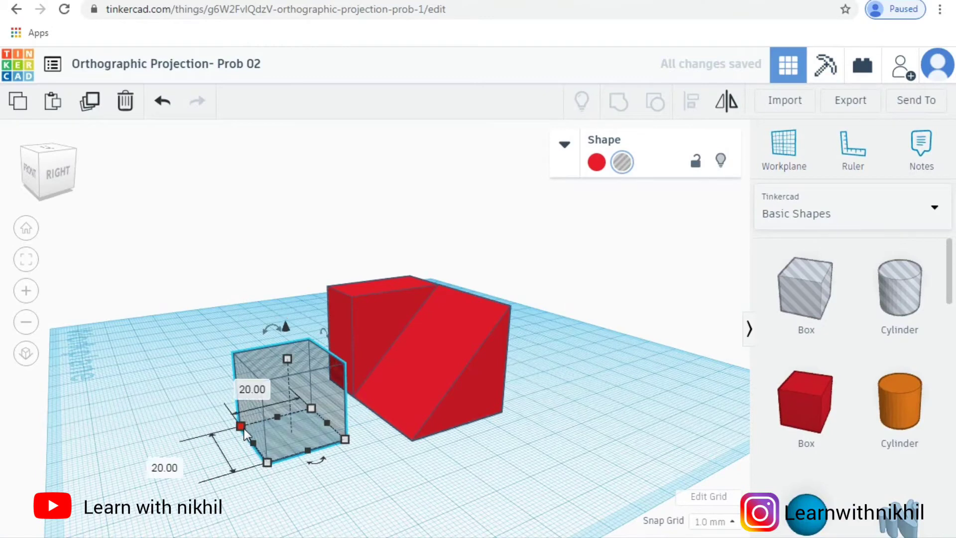
click(168, 467)
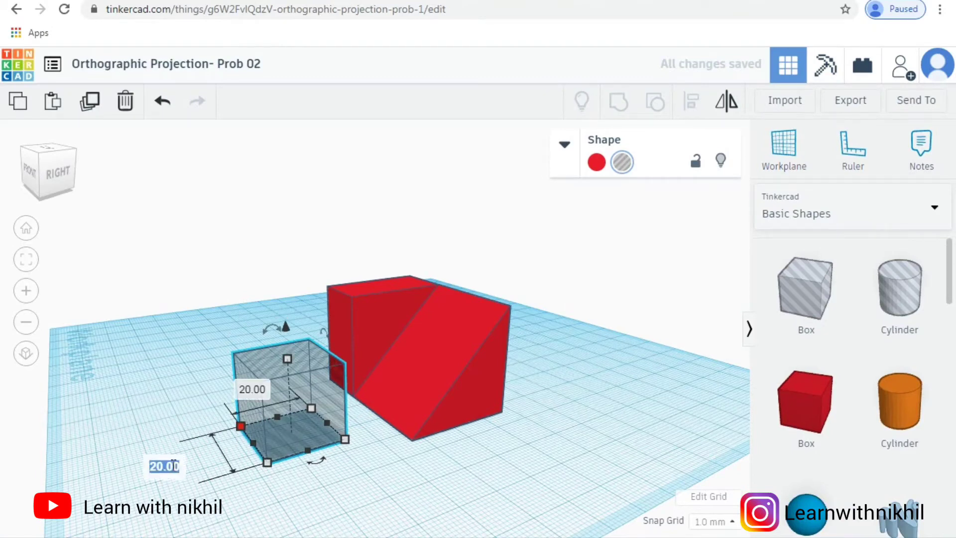
text(15)
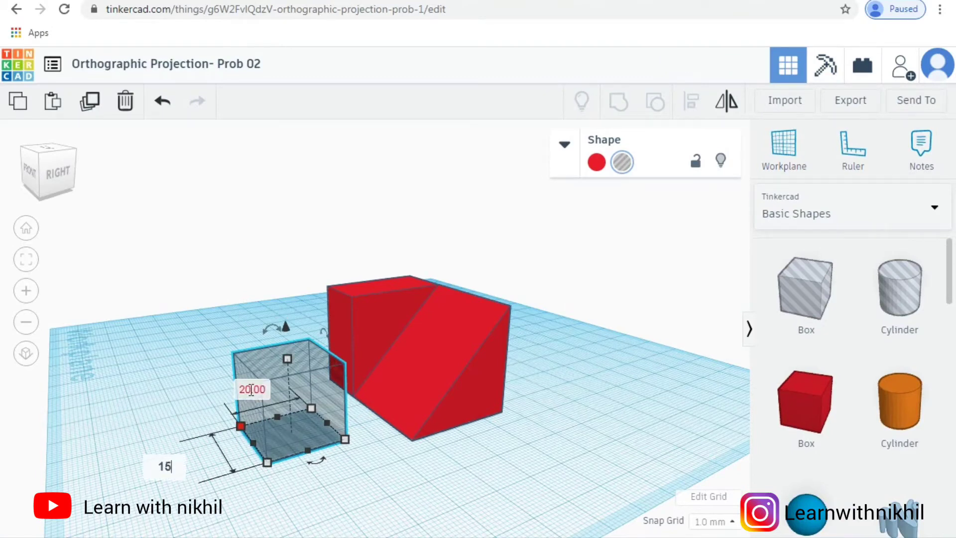
key(Return)
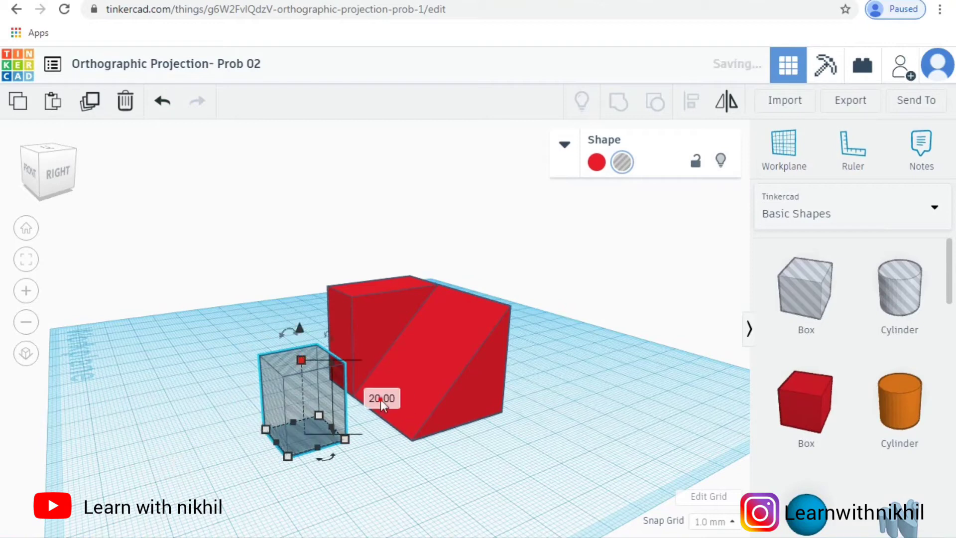
click(382, 399)
text(15)
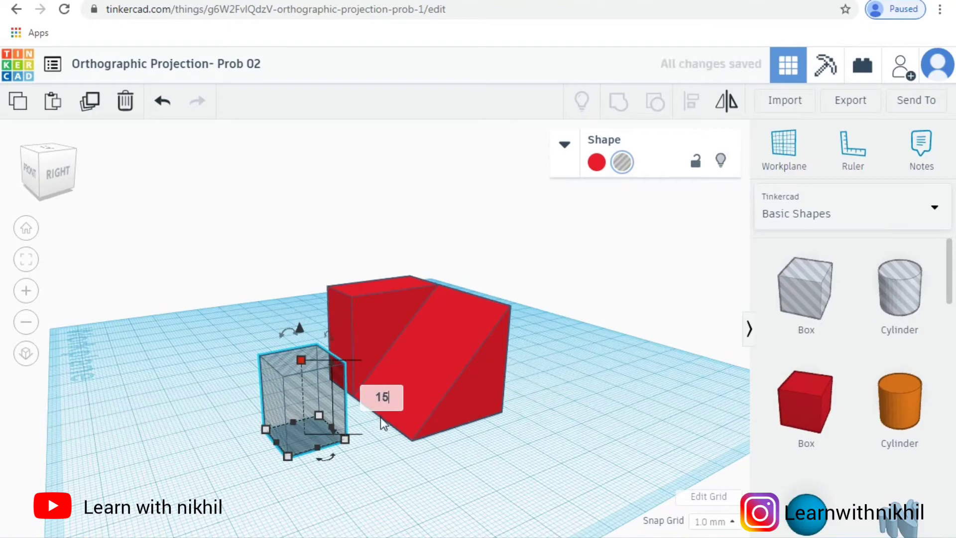
key(Return)
right_drag(370, 452, 476, 454)
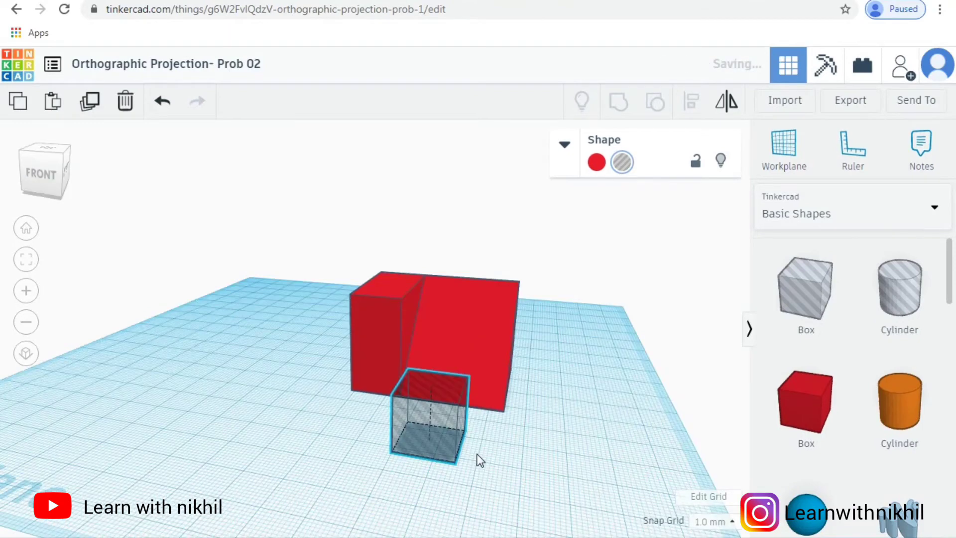
click(439, 426)
drag(388, 411, 377, 397)
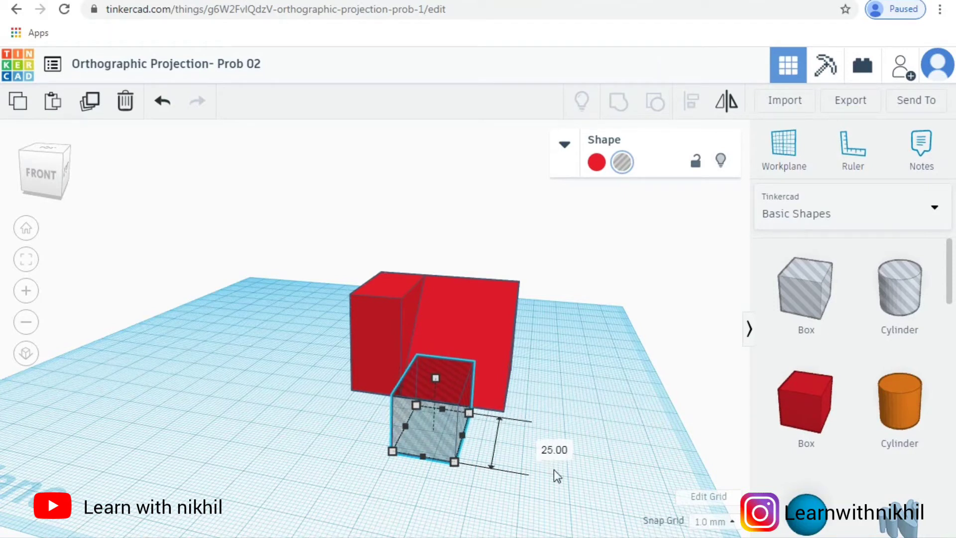
key(ctrl+z)
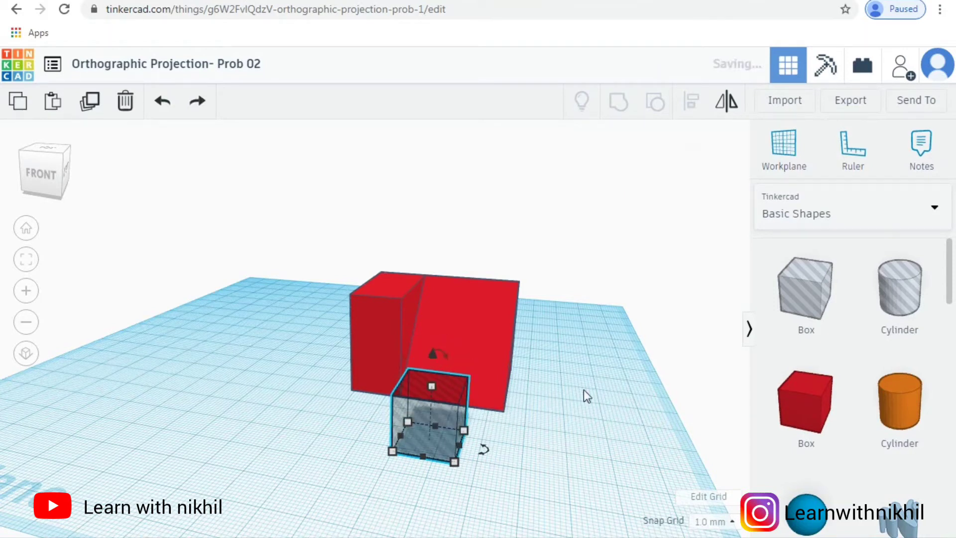
Step: Raise the hole box to the red part's top level and move it about 27 mm sideways and 3 mm in depth onto the unsloped end block
click(556, 394)
right_drag(561, 383, 577, 351)
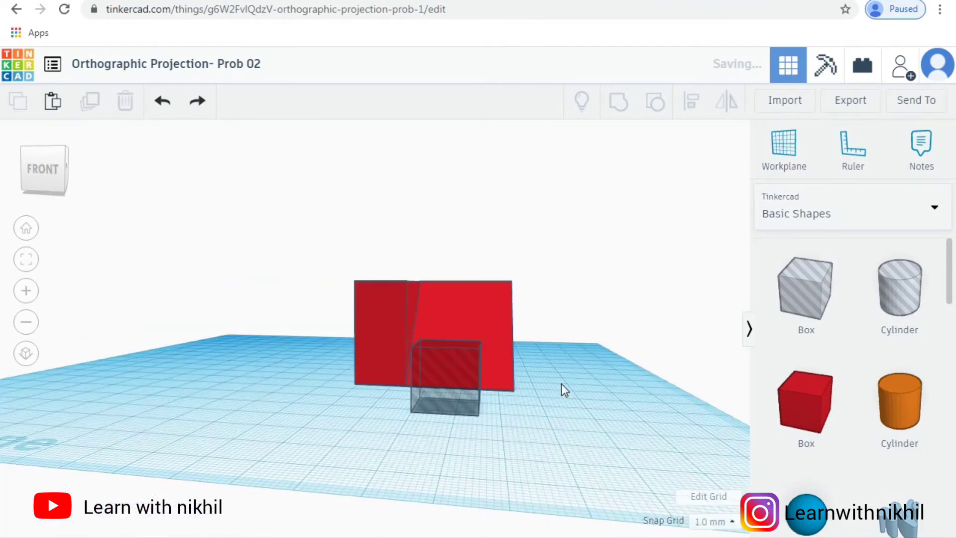
click(454, 347)
drag(560, 393, 582, 397)
click(584, 395)
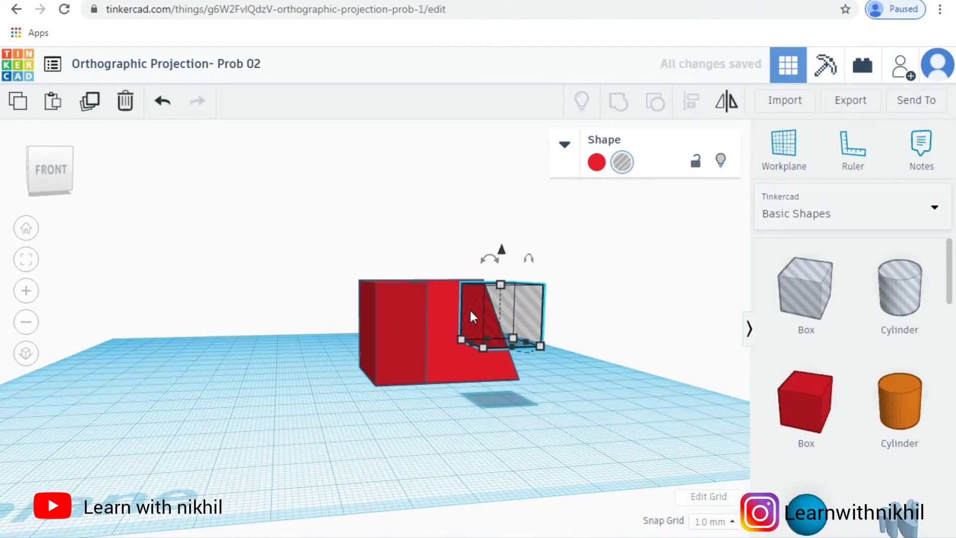
drag(452, 308, 399, 309)
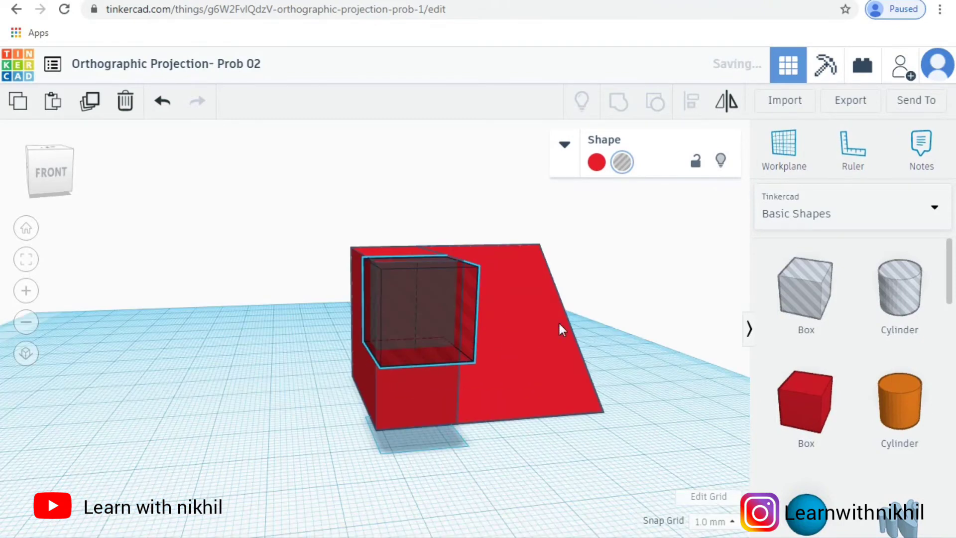
right_drag(559, 322, 598, 291)
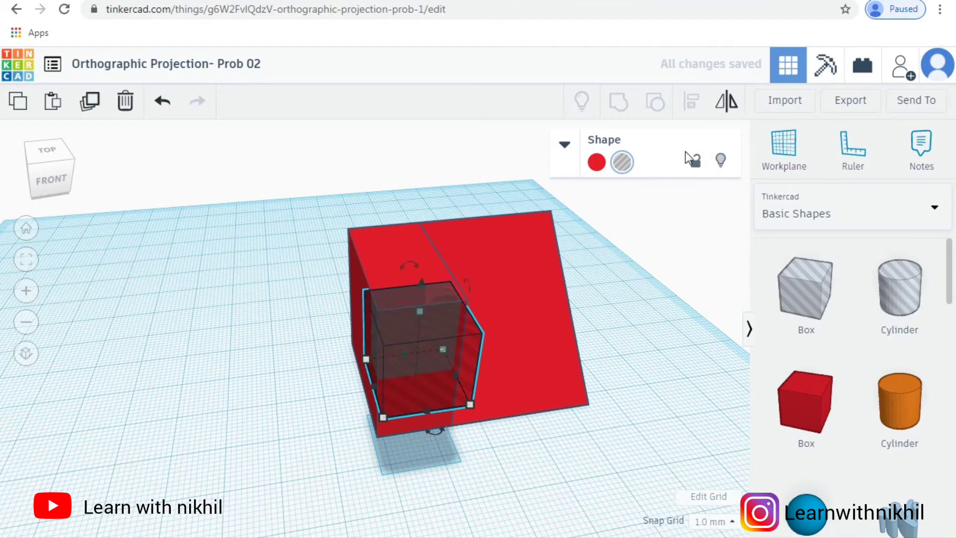
Step: Align the hole box and the red part flush at their left and front faces
key(ctrl+a)
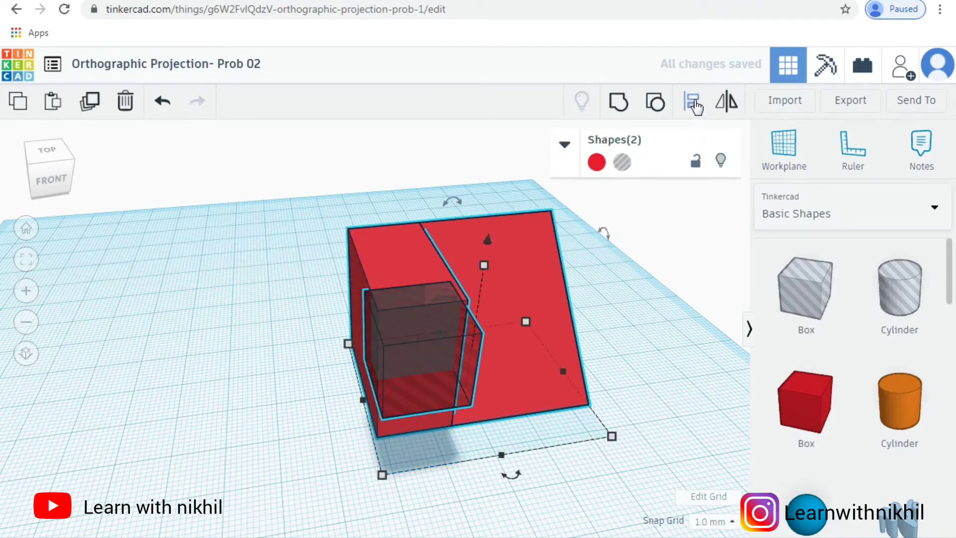
click(693, 104)
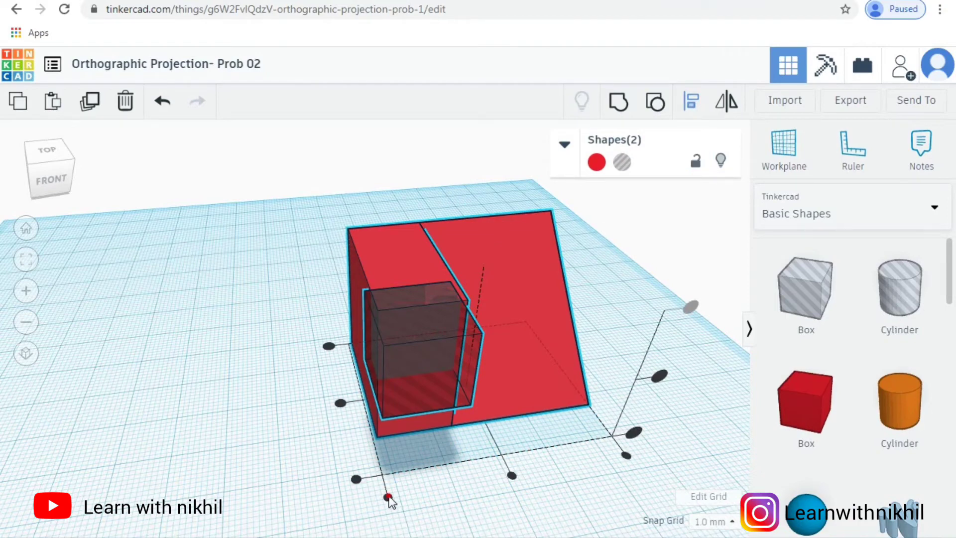
click(388, 498)
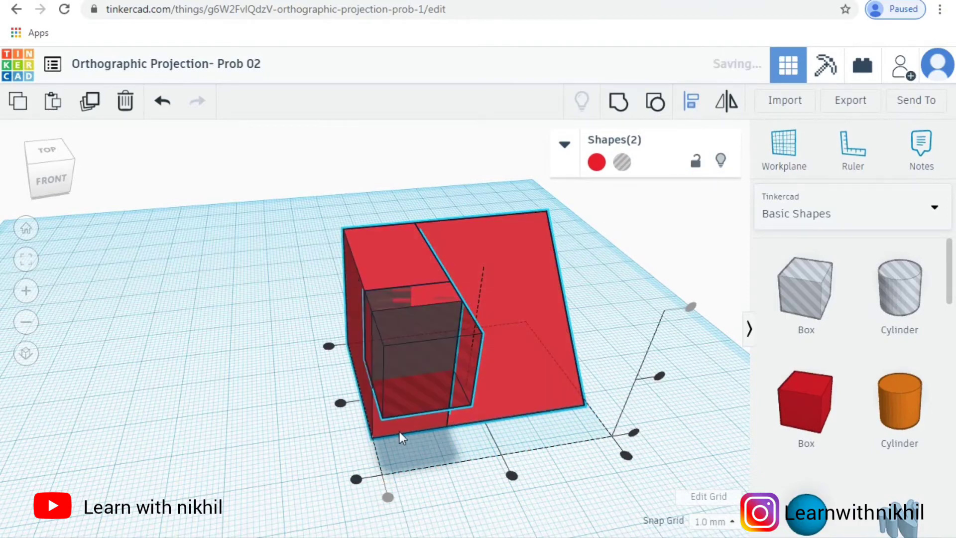
click(356, 480)
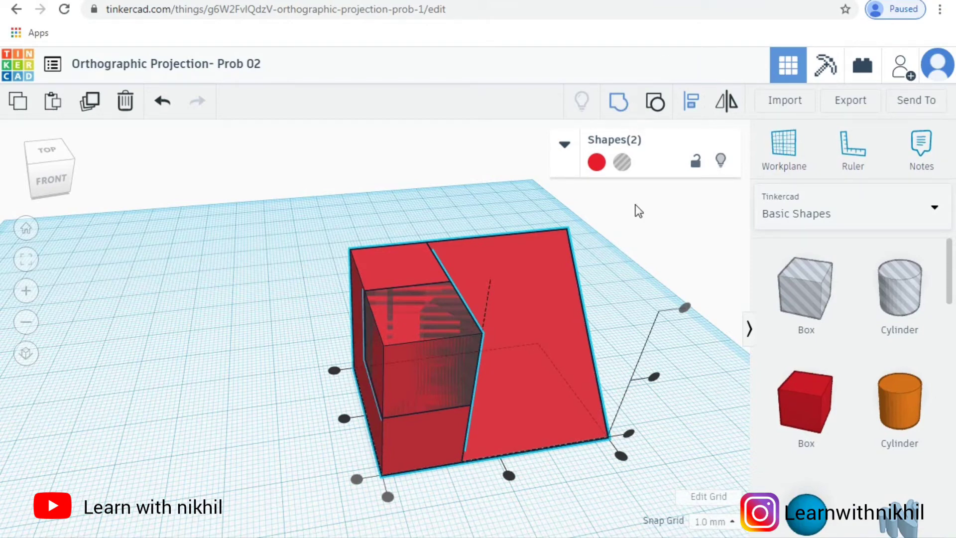
Step: Group the red part and the small hole box to cut the step into the front of the end block
click(665, 383)
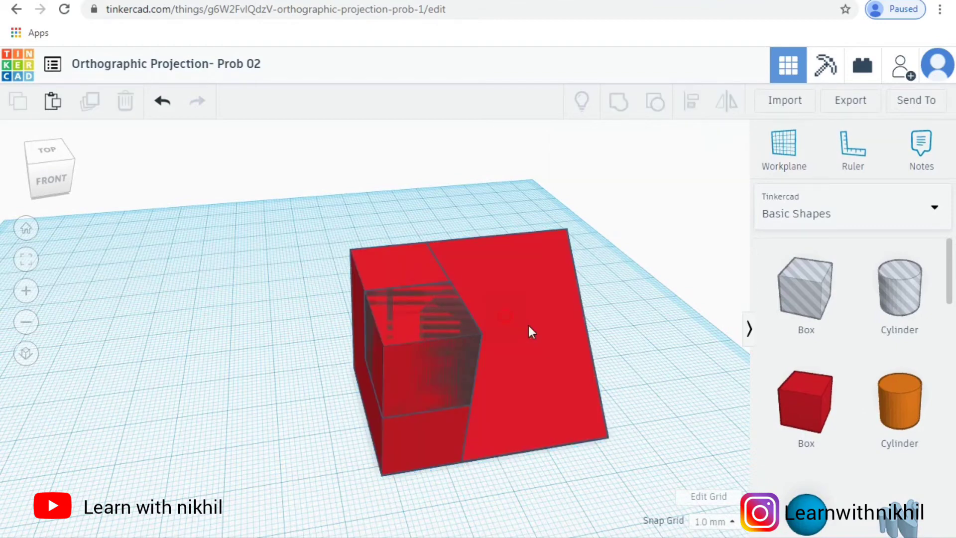
click(531, 327)
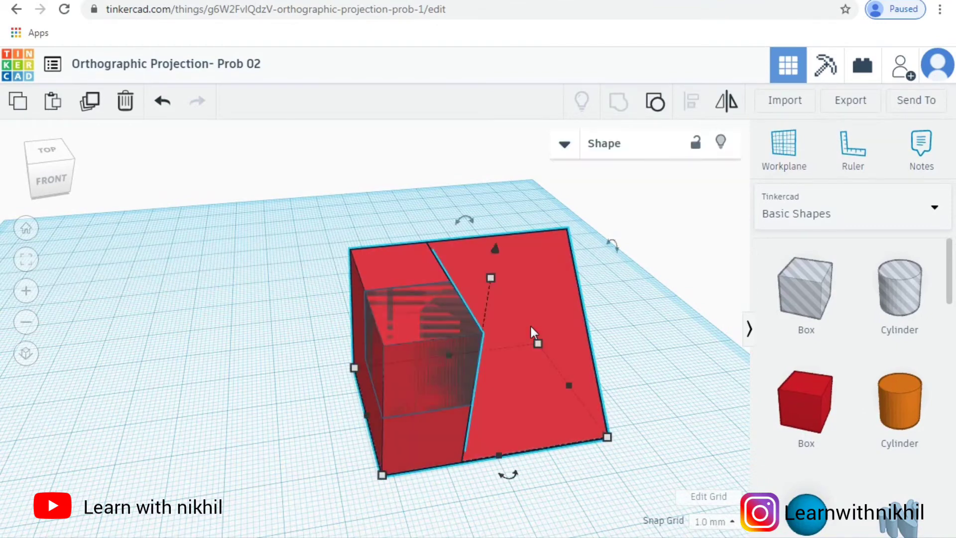
key(ctrl+a)
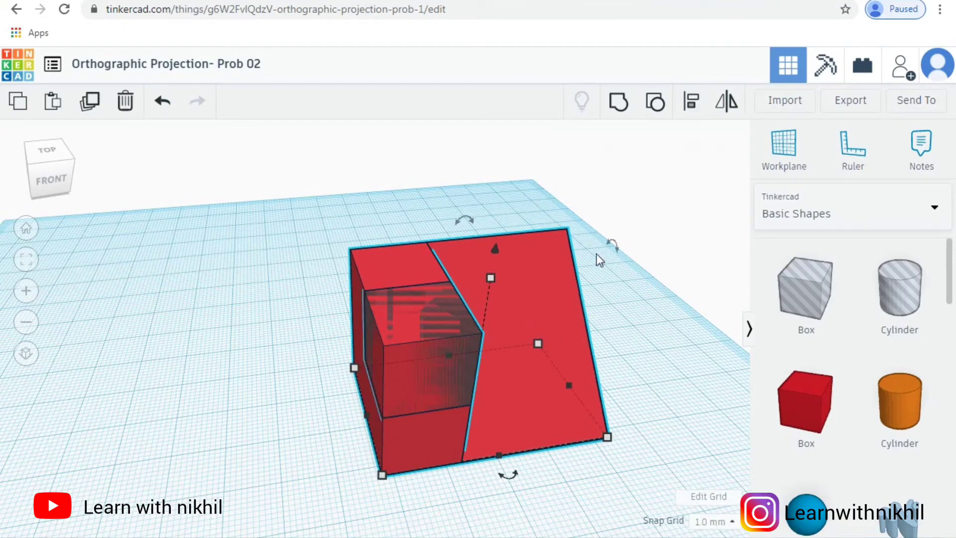
click(621, 104)
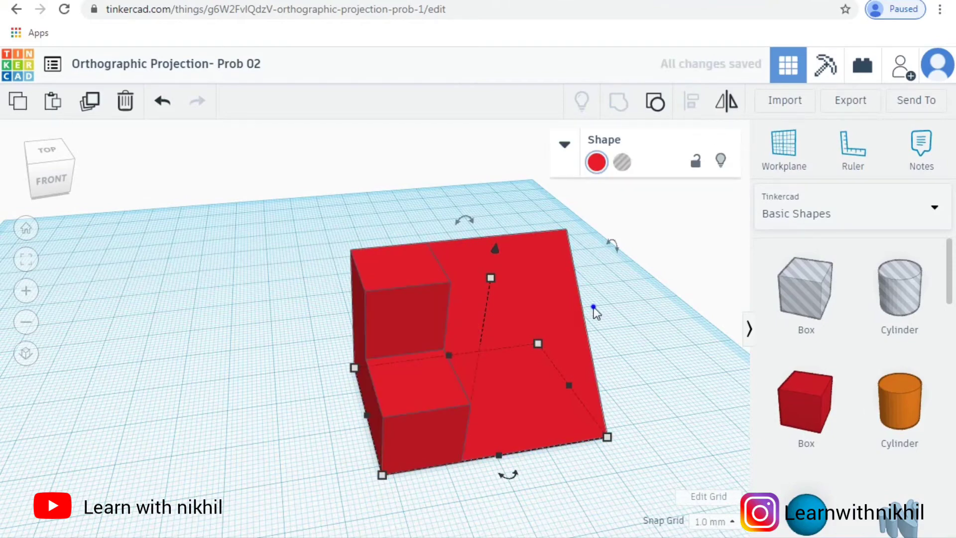
right_drag(594, 308, 481, 283)
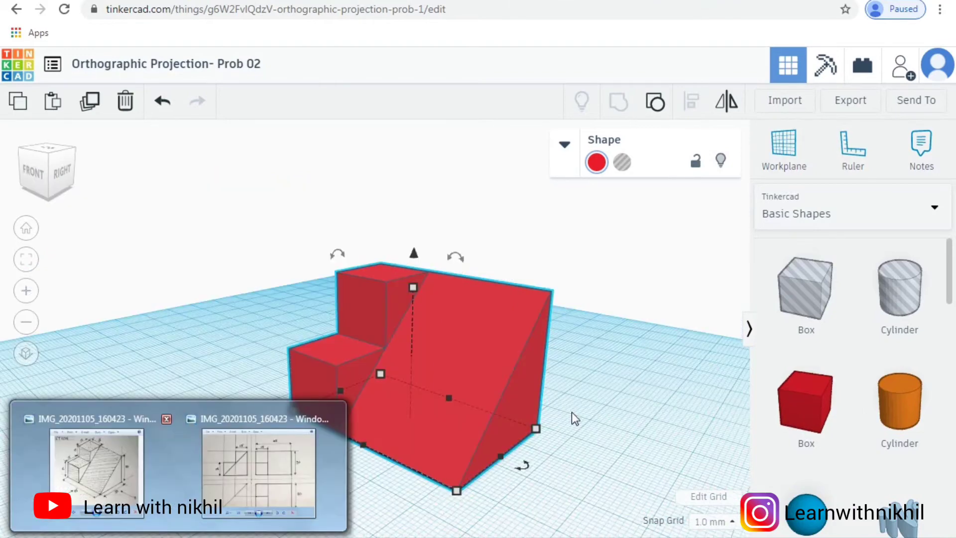
Step: Compare the part's shape and base dimensions with the isometric sketch, and examine the hand-drawn orthographic views
click(106, 451)
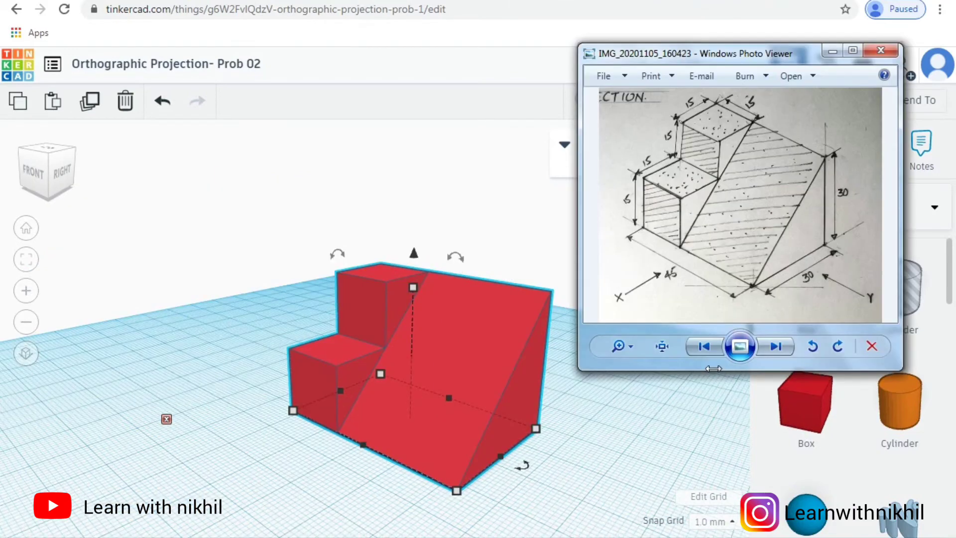
click(399, 355)
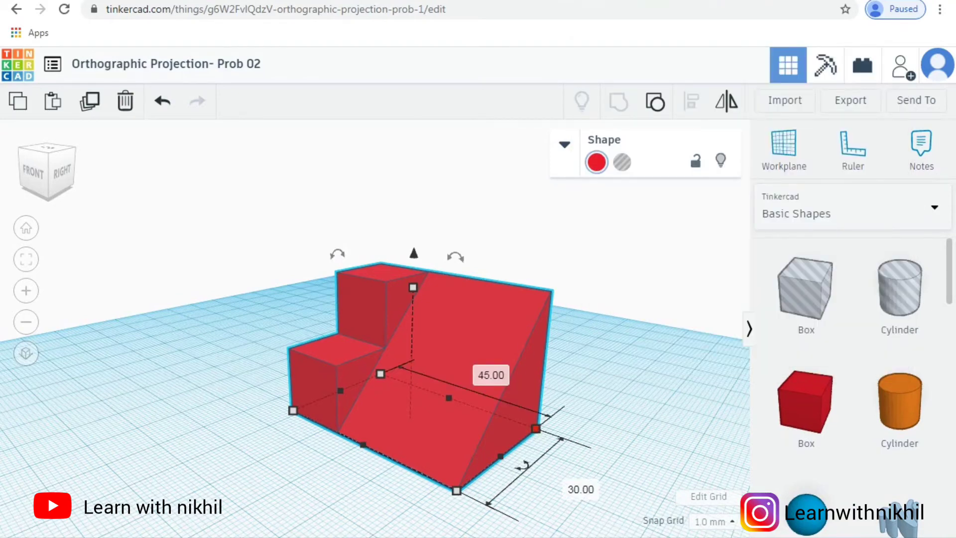
click(343, 492)
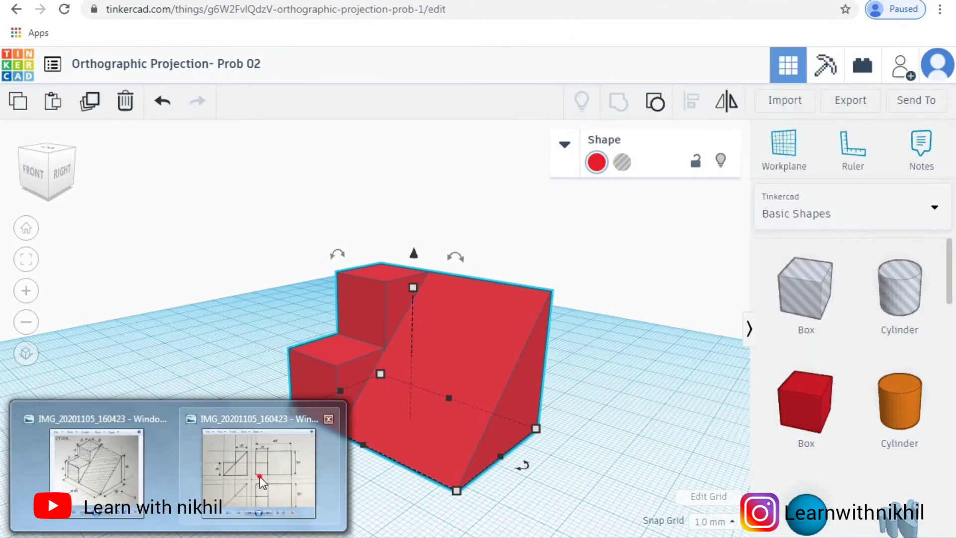
click(260, 476)
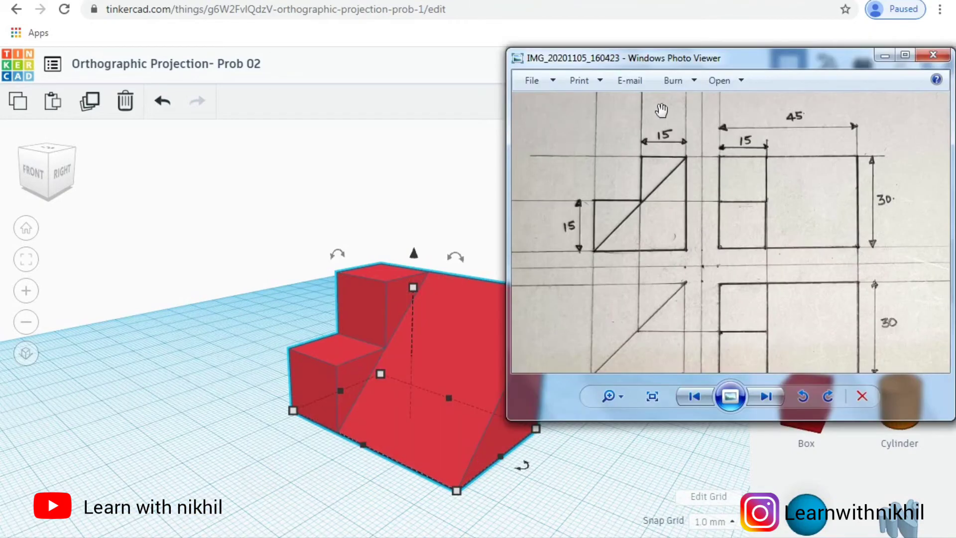
drag(536, 63, 626, 101)
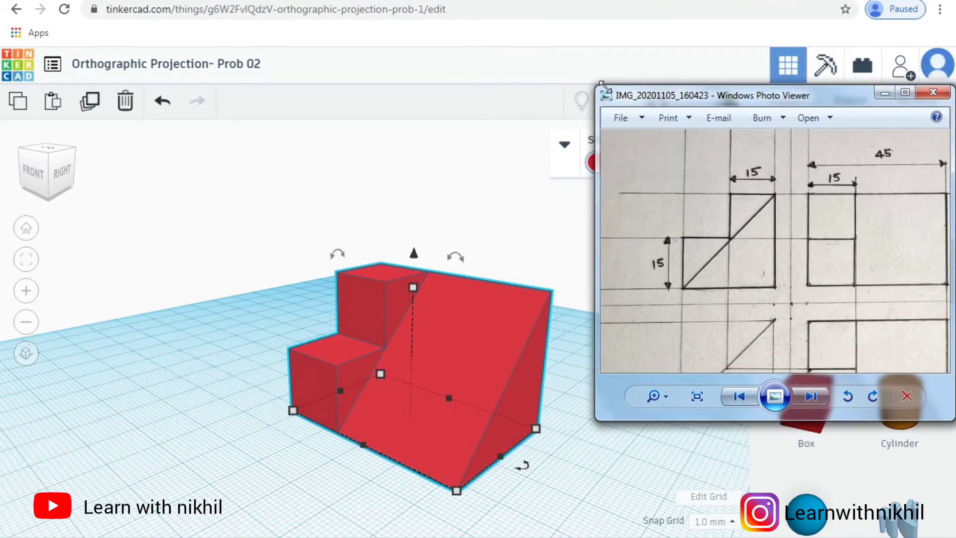
drag(687, 104, 656, 62)
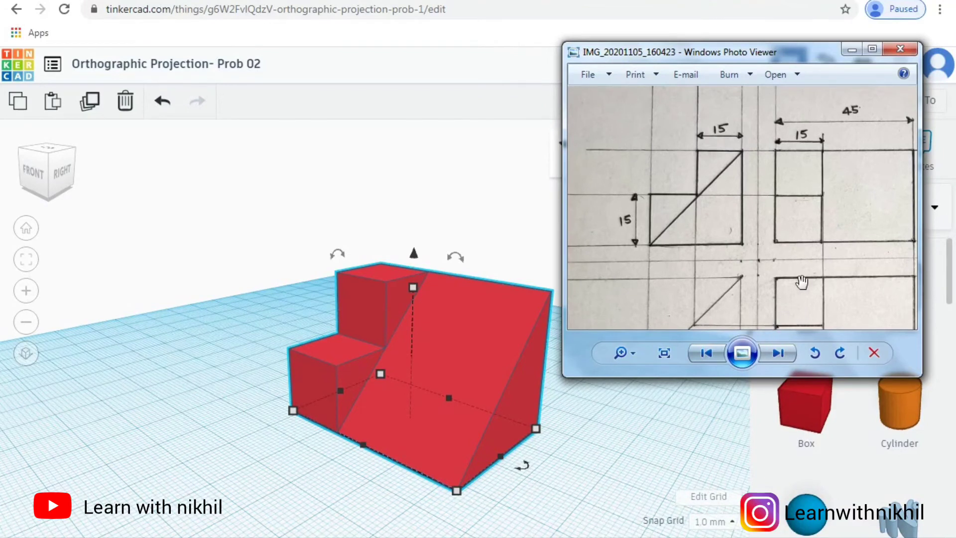
drag(830, 256, 778, 200)
scroll(778, 200, down, 2)
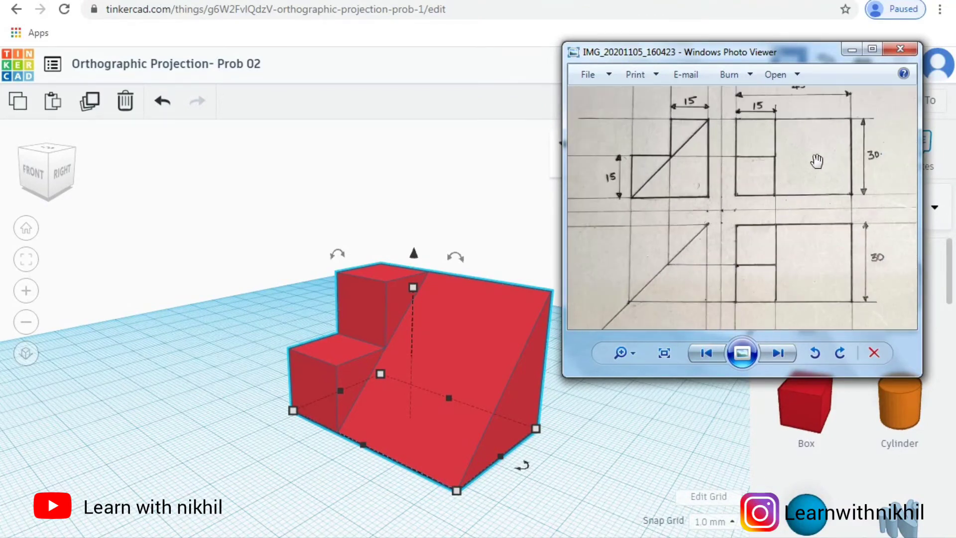
Step: Switch to the flat orthographic projection and compare the part's front view with the front view in the hand-drawn orthographic sketch
click(27, 356)
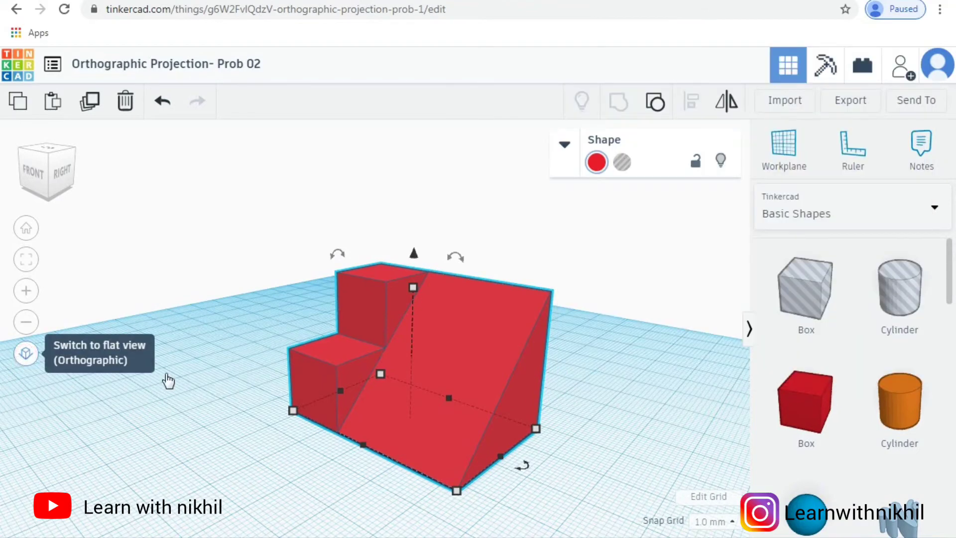
click(26, 355)
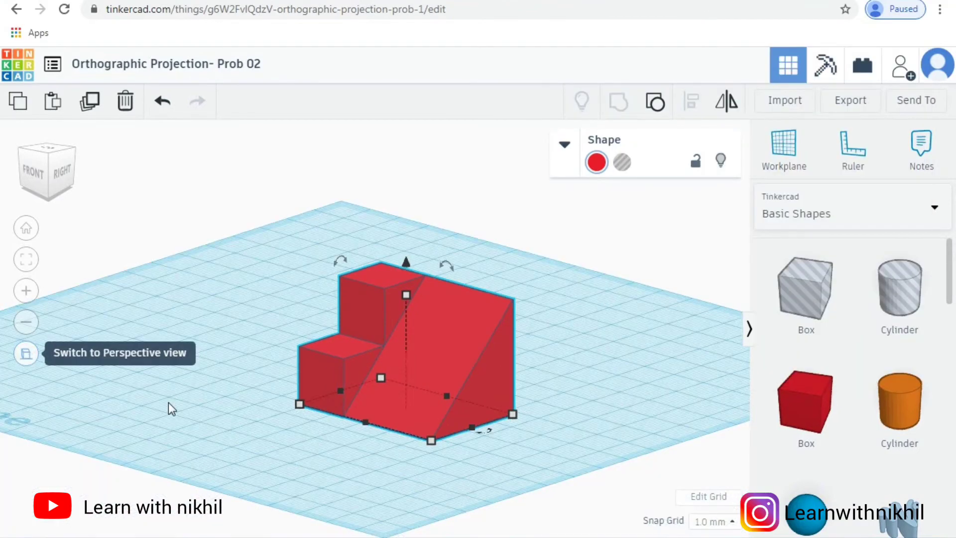
click(33, 174)
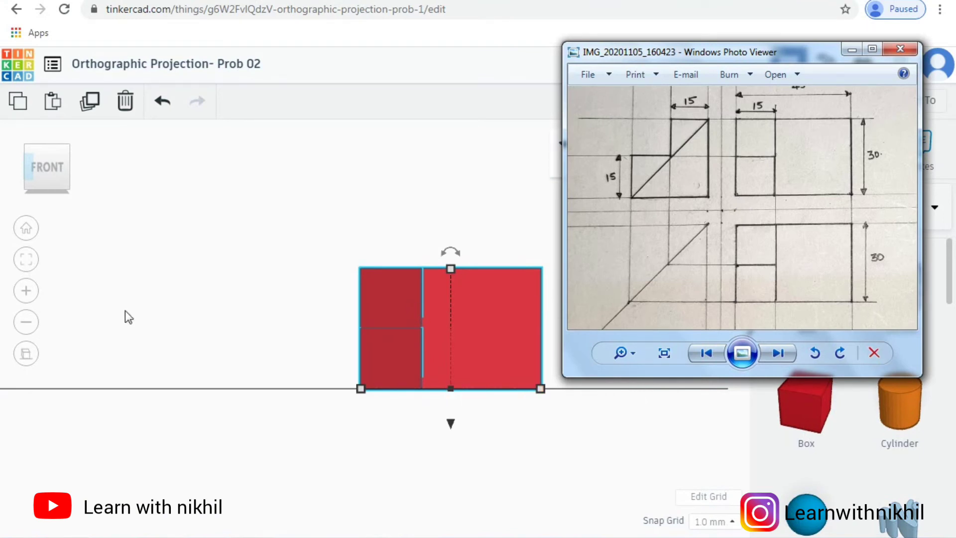
click(27, 294)
click(28, 293)
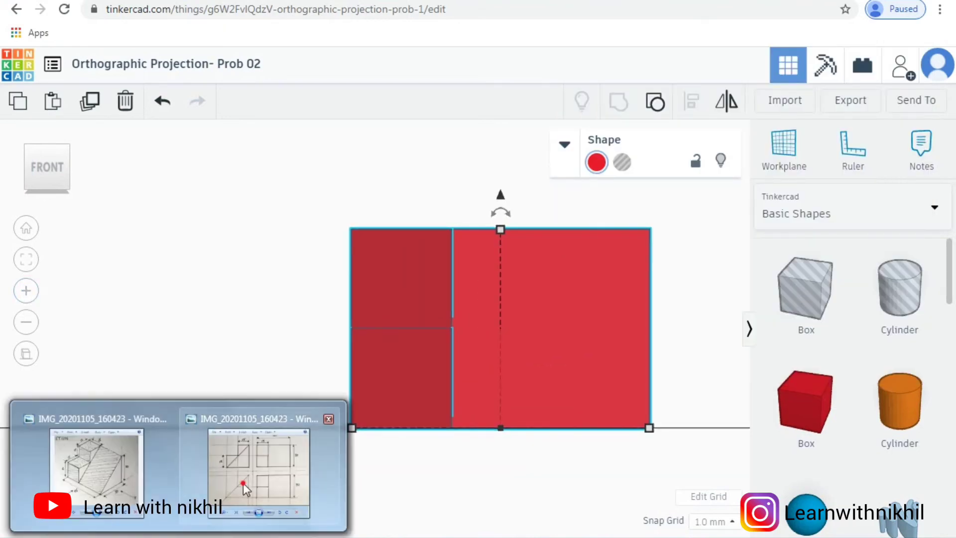
click(243, 483)
drag(631, 58, 1, 76)
drag(80, 86, 97, 97)
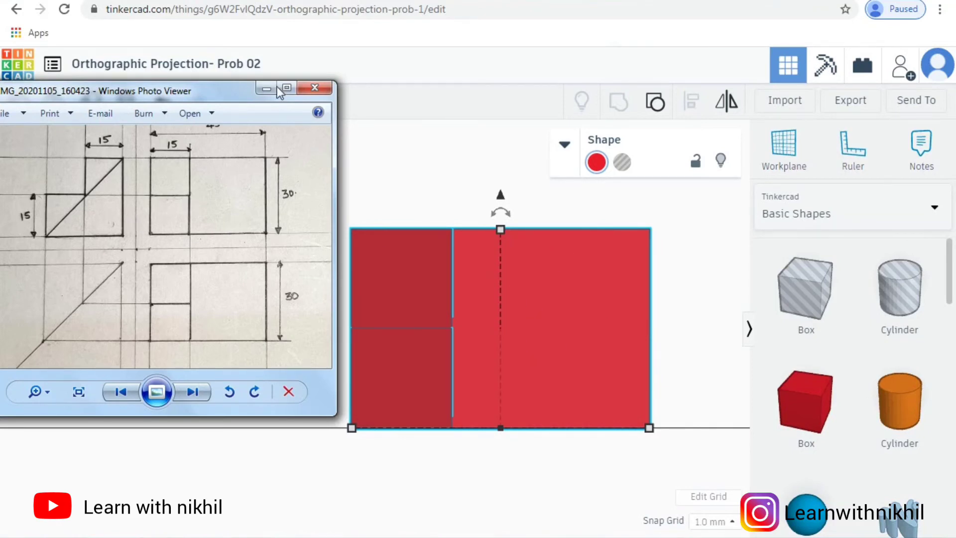
drag(337, 81, 293, 91)
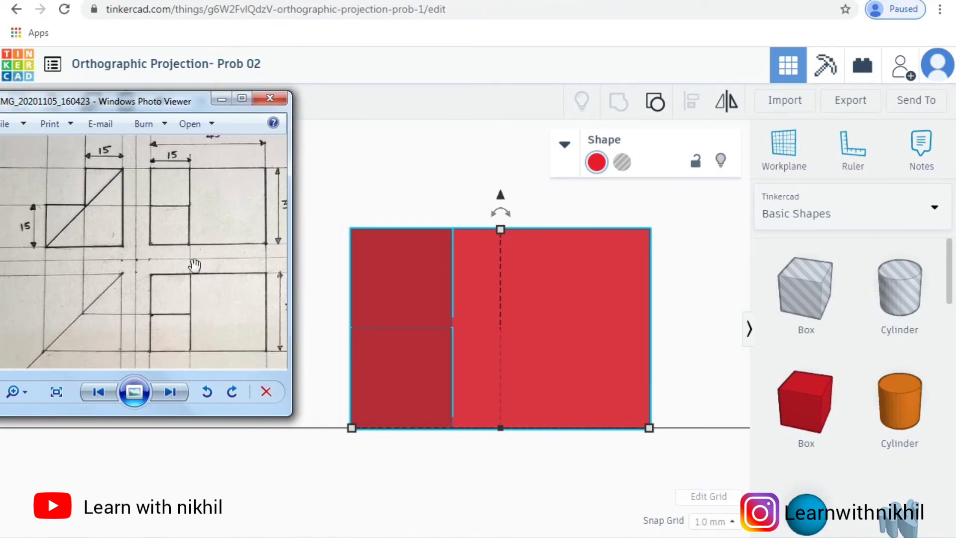
drag(198, 102, 884, 92)
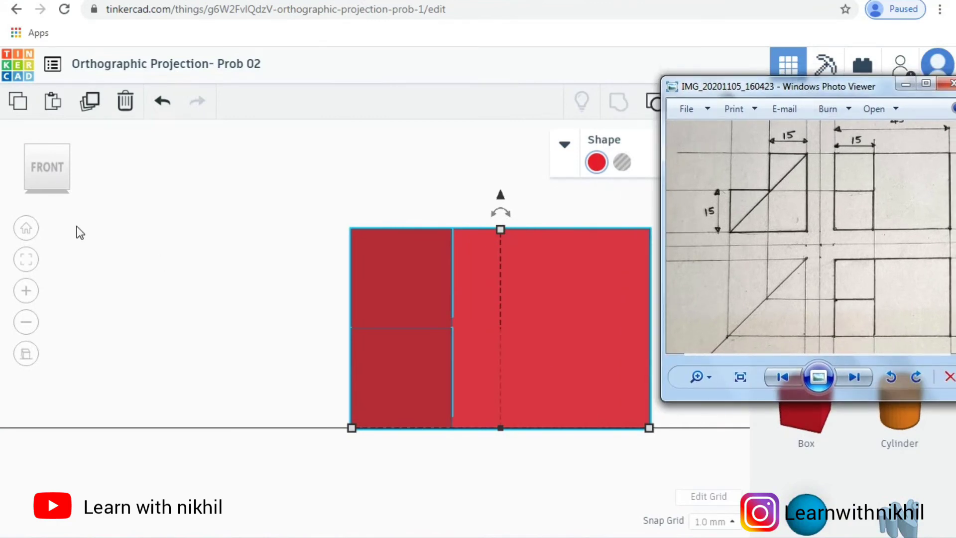
Step: View the part squarely from the top and compare it with the top view in the hand-drawn orthographic sketch
click(49, 183)
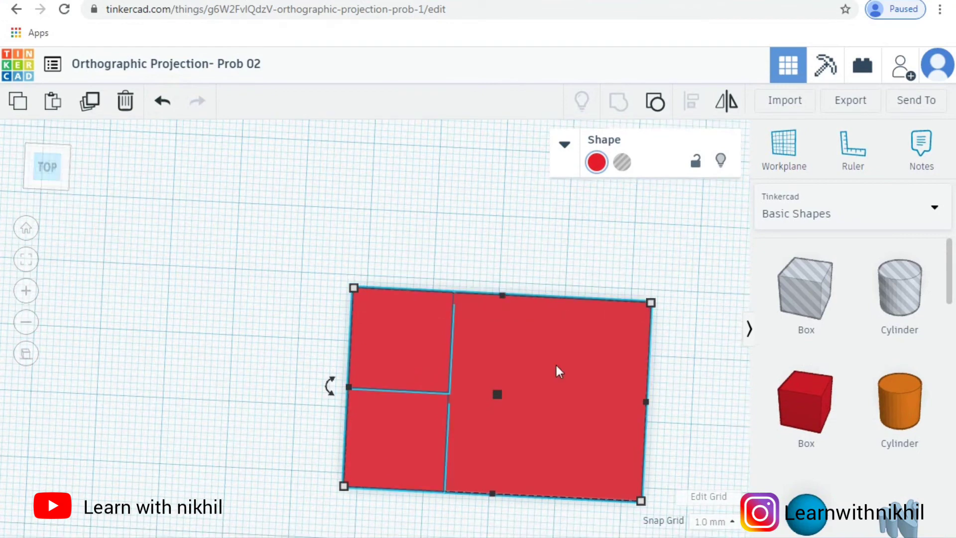
right_drag(664, 378, 665, 374)
click(47, 165)
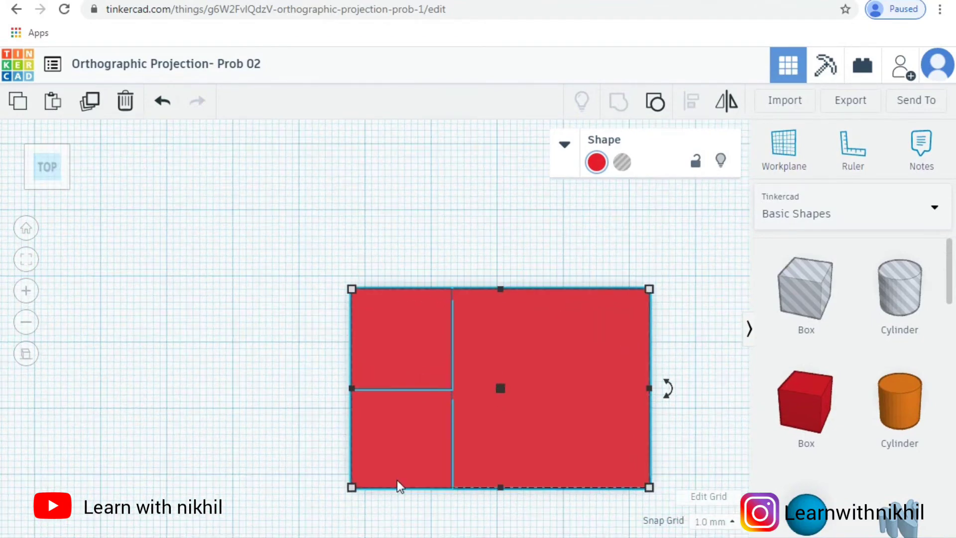
mouse_move(235, 506)
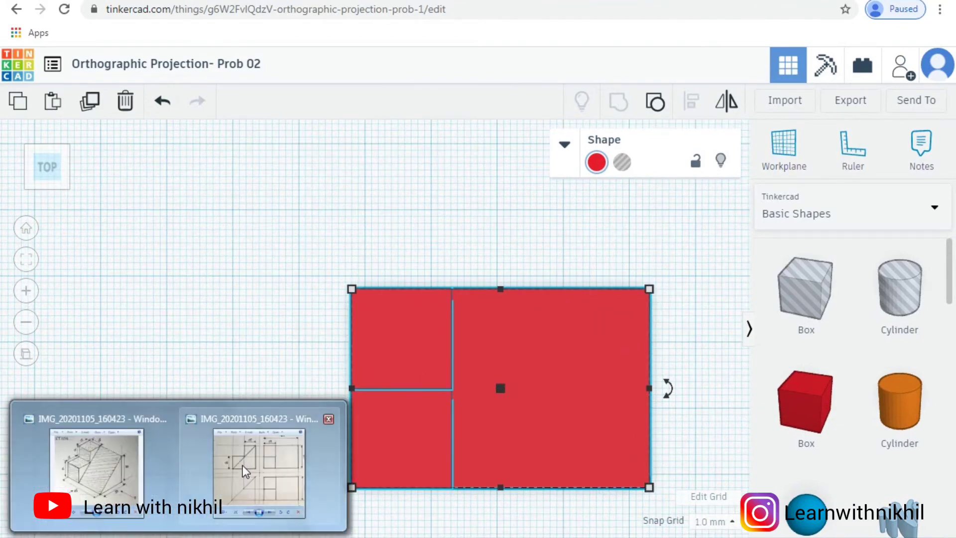
click(245, 463)
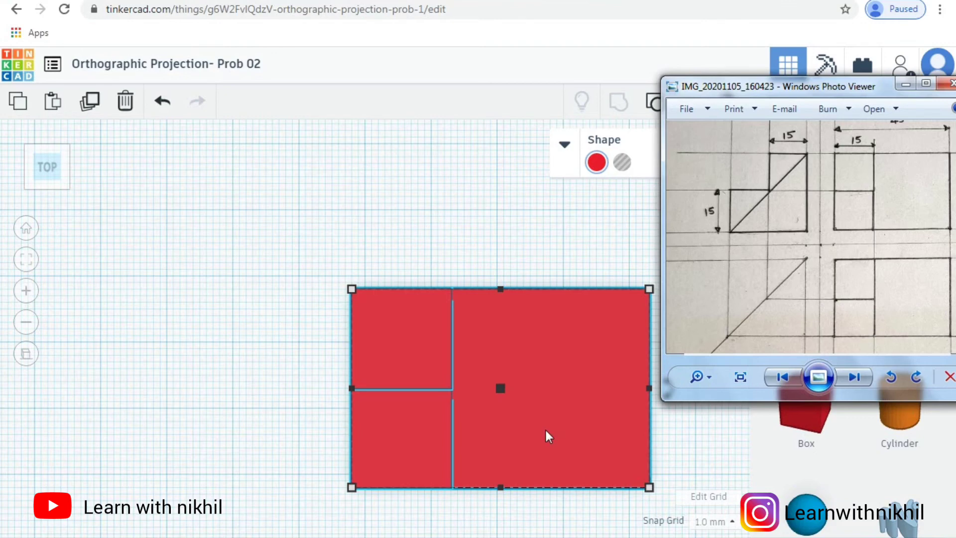
click(506, 466)
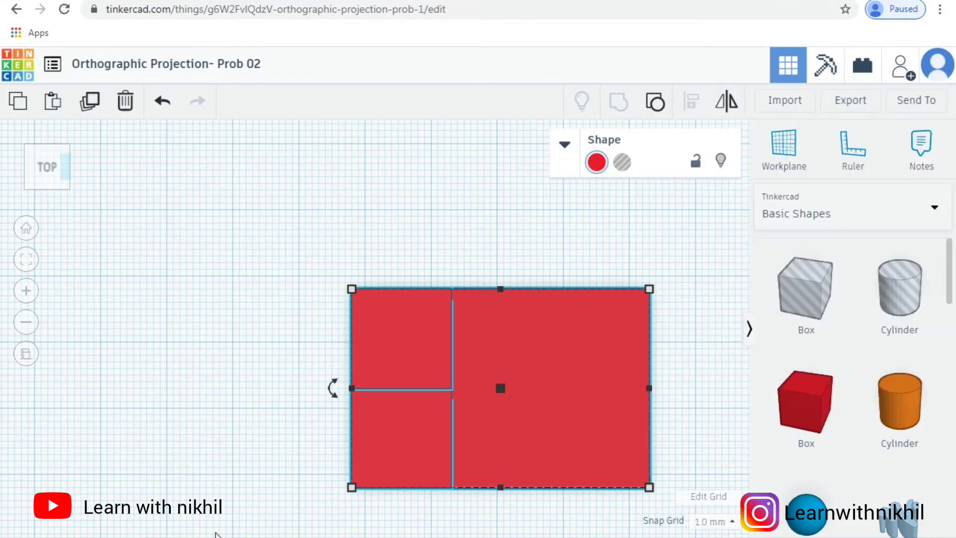
Step: View the part from its left side and compare the stepped profile with the side view in the orthographic sketch
mouse_move(175, 491)
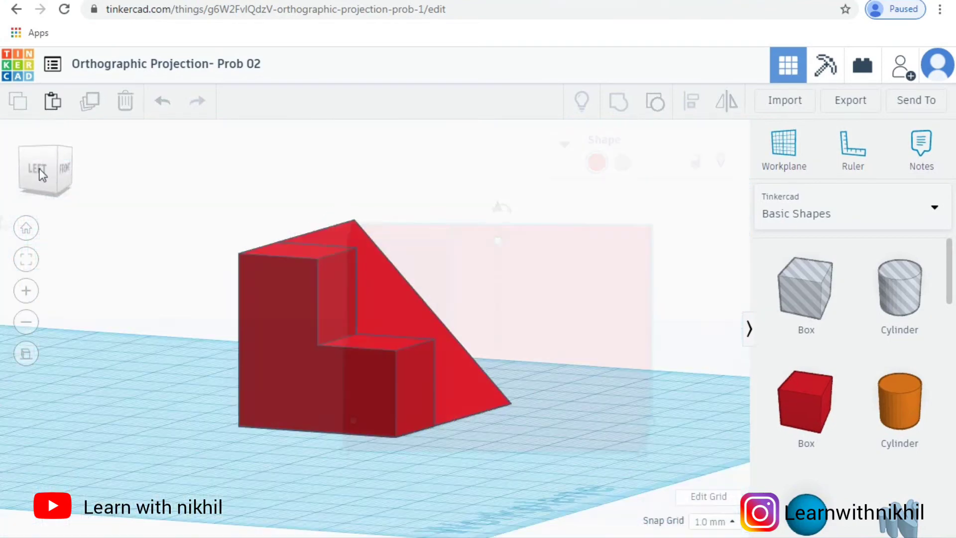
click(38, 169)
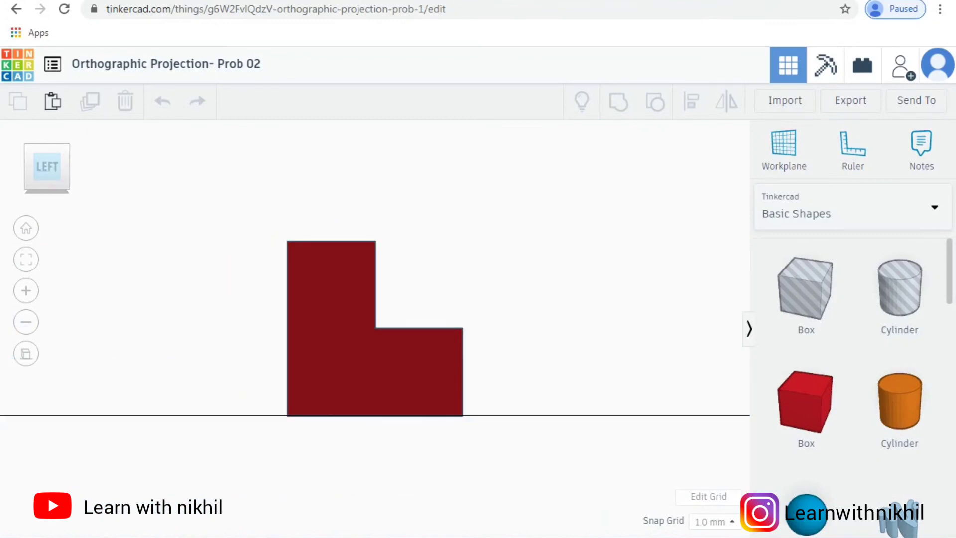
mouse_move(179, 537)
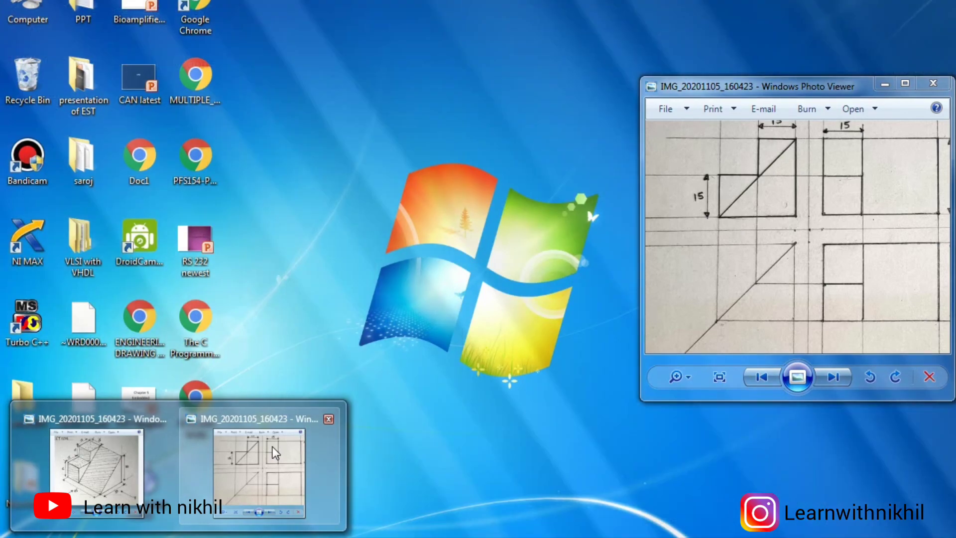
click(259, 471)
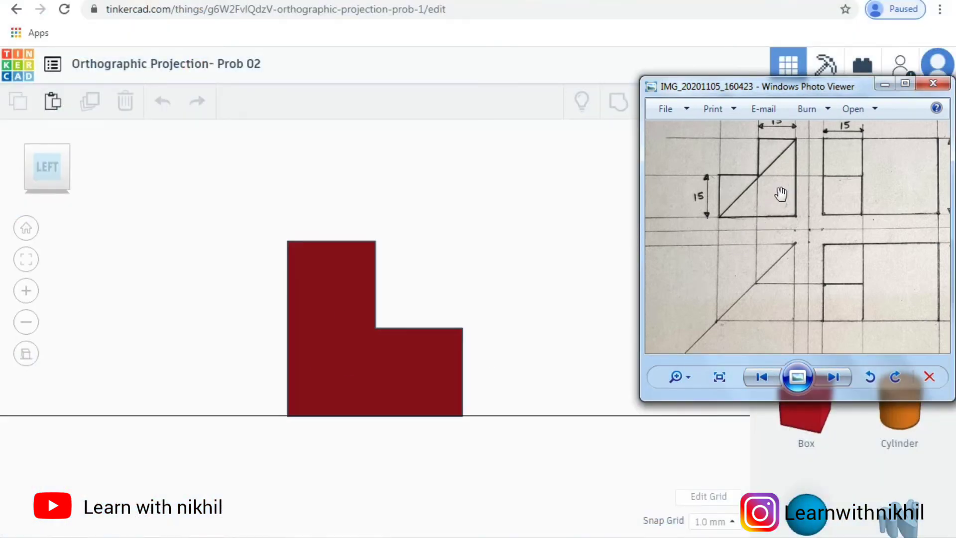
click(490, 291)
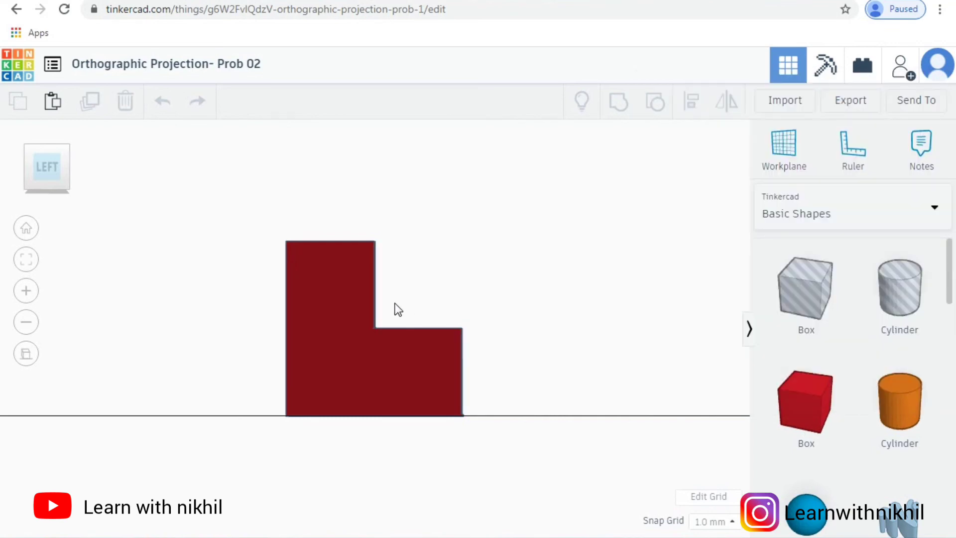
Step: View the part from its right side and compare the stepped, sloped profile with the orthographic side view and the isometric sketch
right_drag(395, 250, 57, 218)
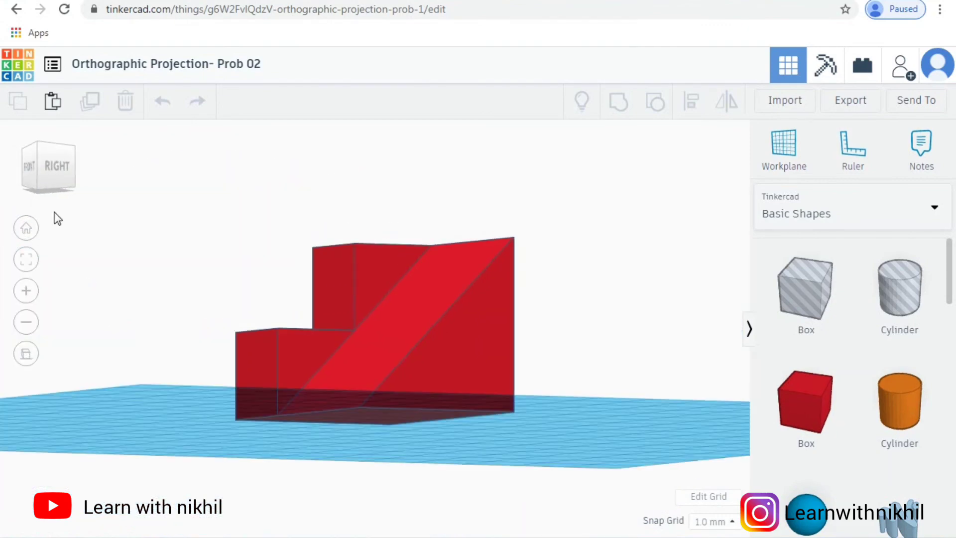
click(61, 185)
mouse_move(178, 537)
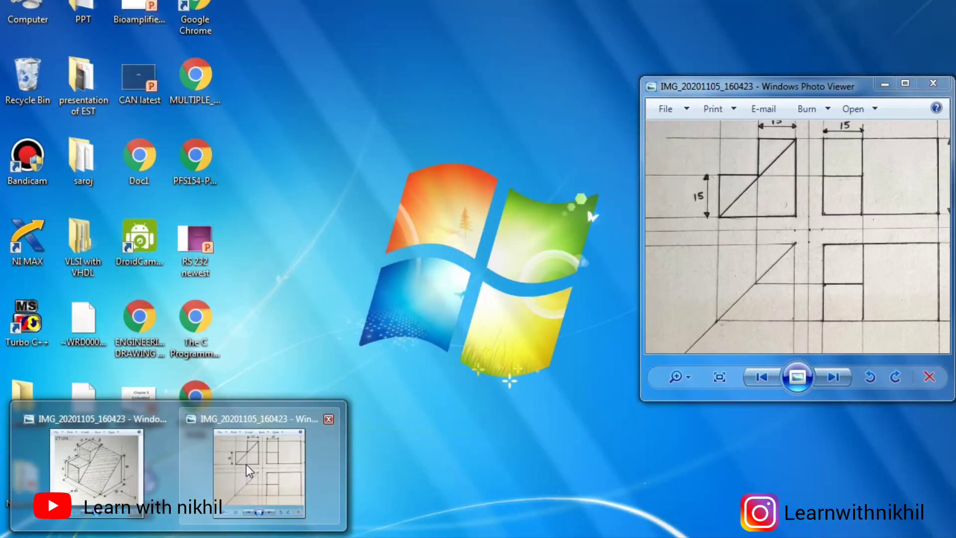
click(246, 464)
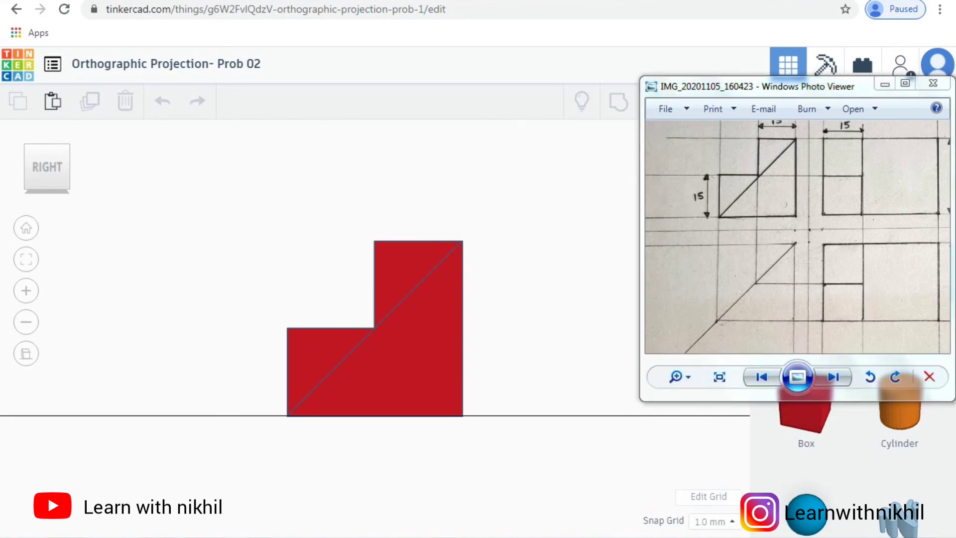
click(313, 468)
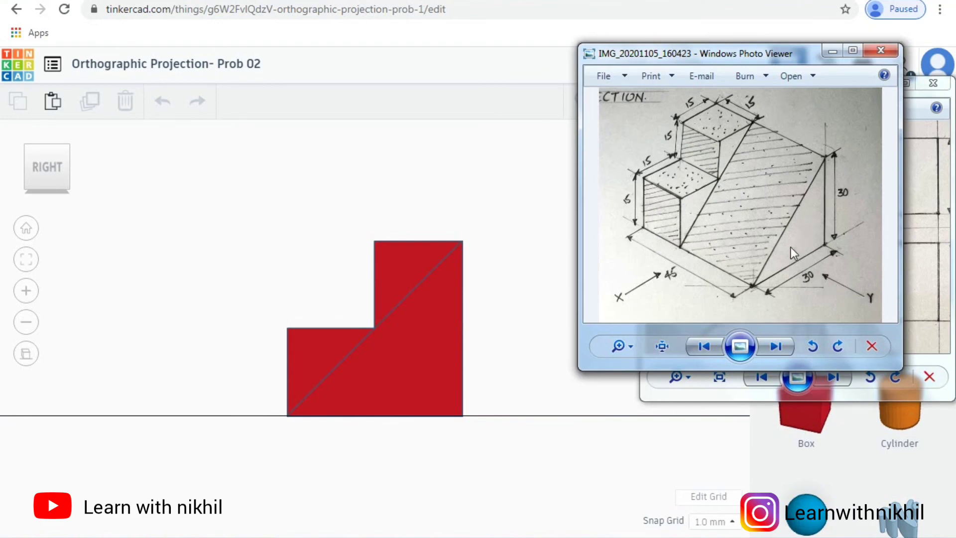
click(475, 171)
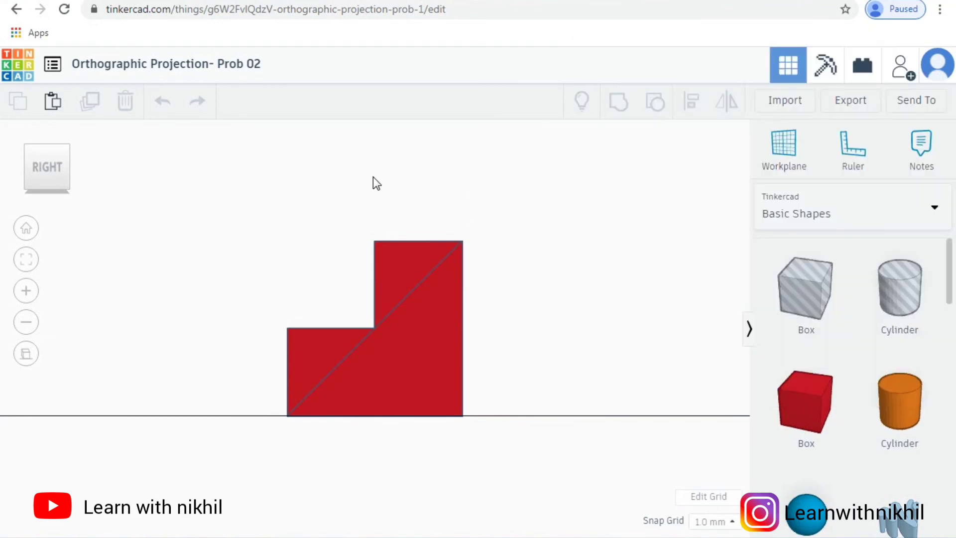
Step: Return to the perspective projection, orbit the part to match the isometric sketch, and compare it with both hand-drawn sketches
click(25, 354)
right_drag(503, 352, 301, 479)
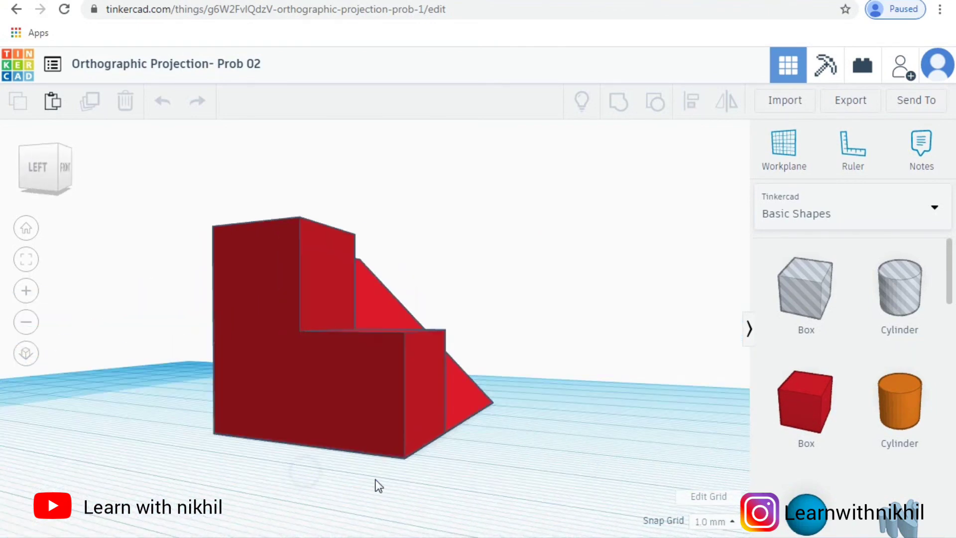
right_drag(461, 477, 298, 482)
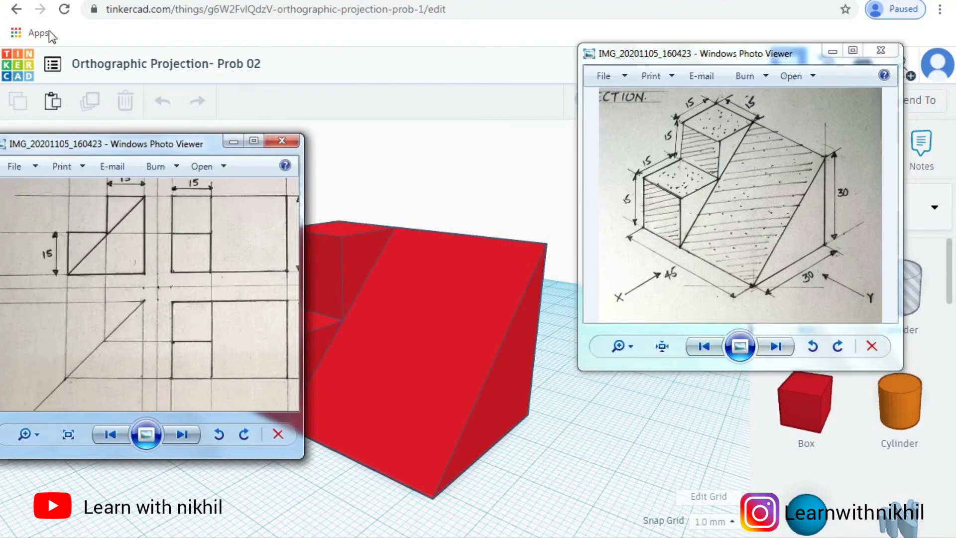
drag(102, 142, 116, 0)
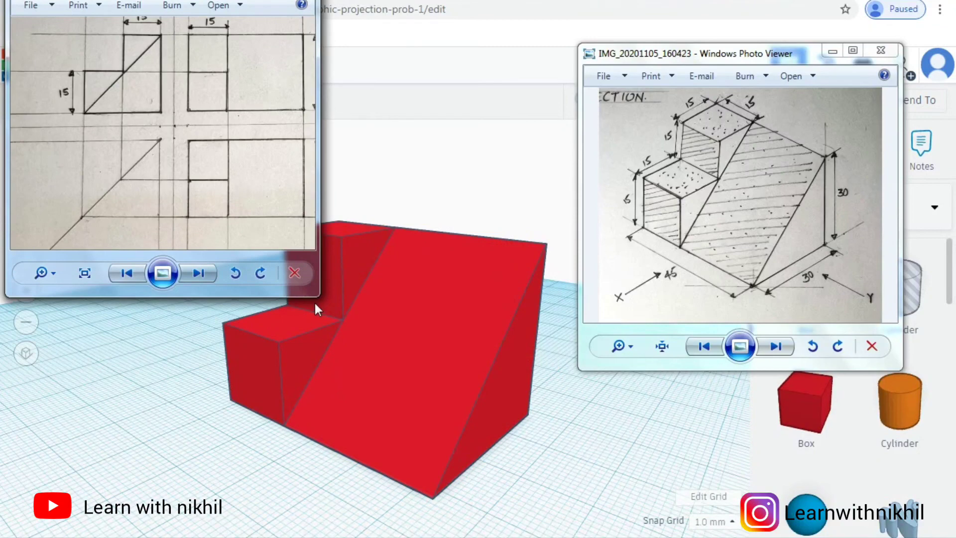
drag(318, 295, 213, 192)
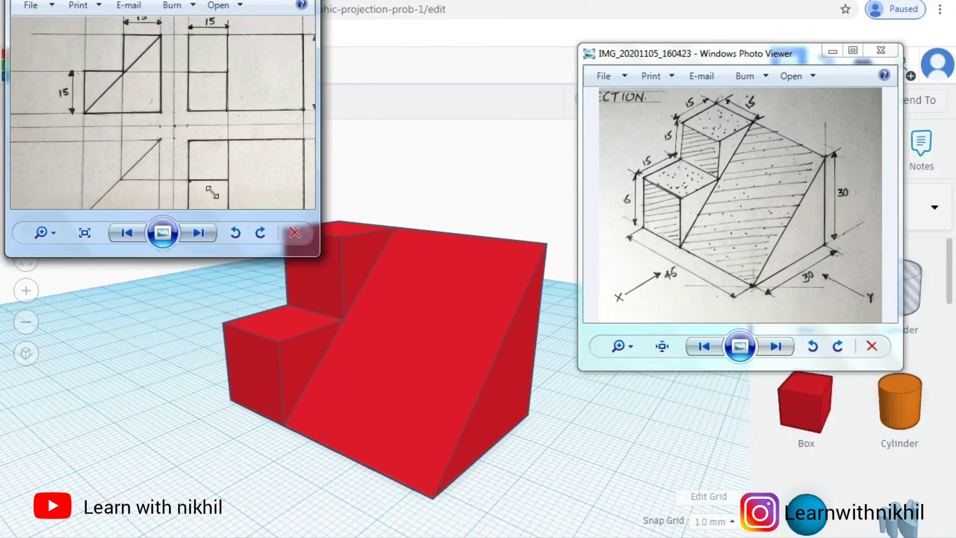
click(551, 174)
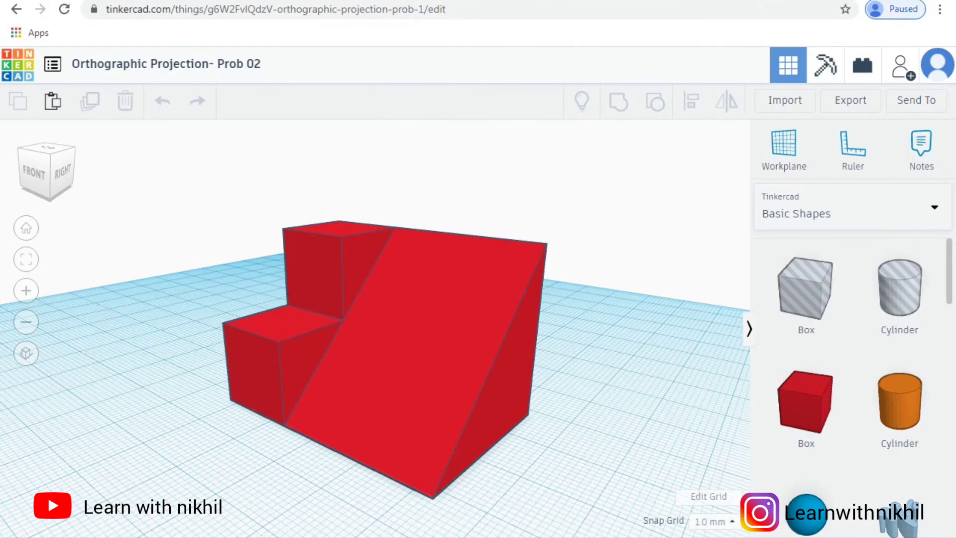